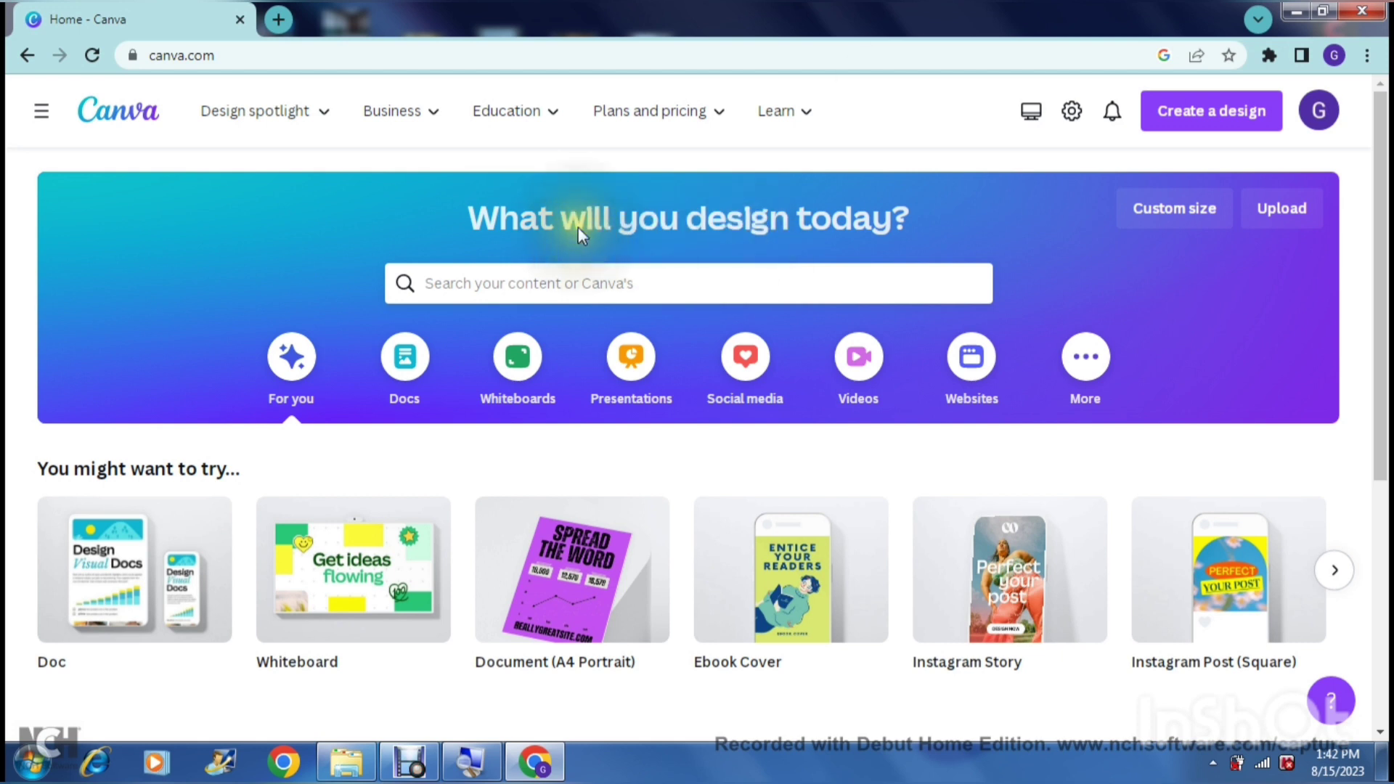
Search templates for 'wedding invitation' and pick the Destination Wedding Invitation (Landscape) suggestion
left_click(1314, 115)
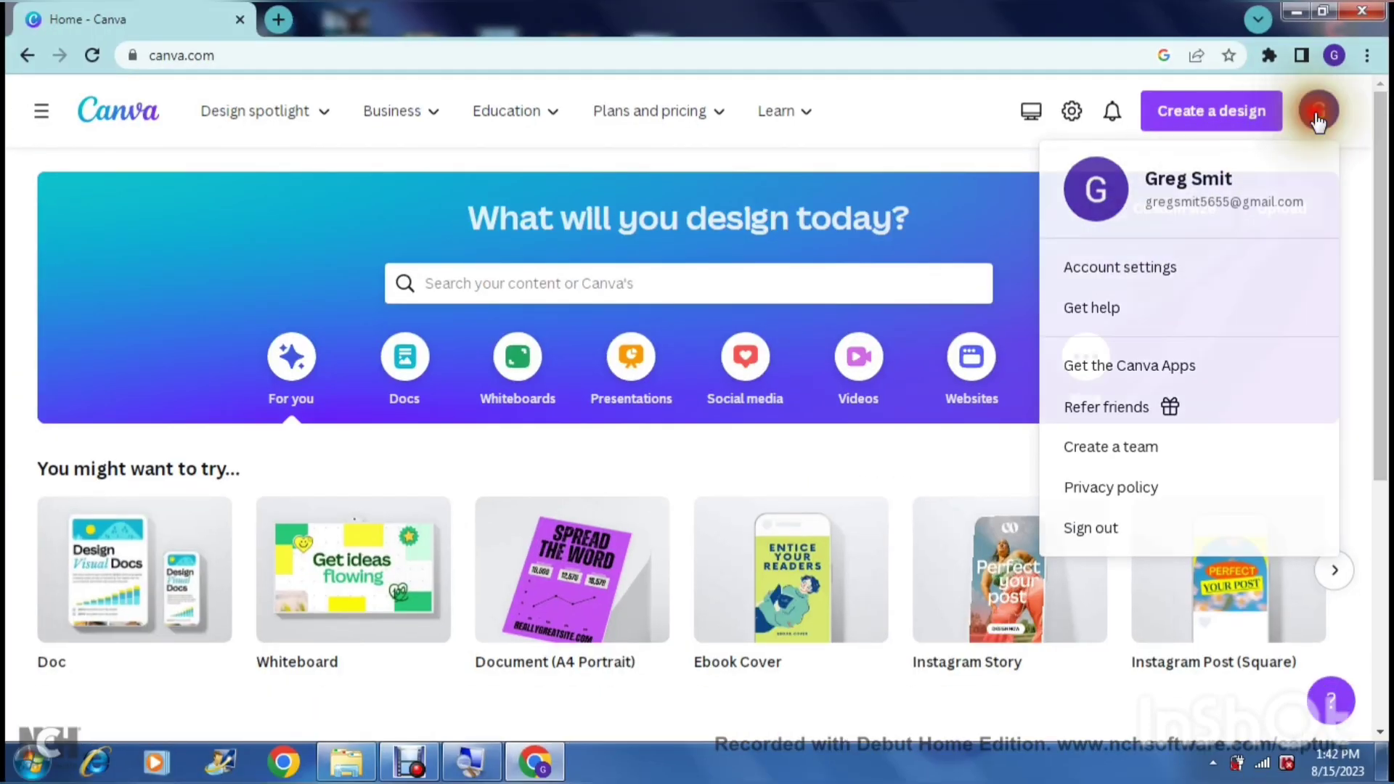
left_click(1316, 117)
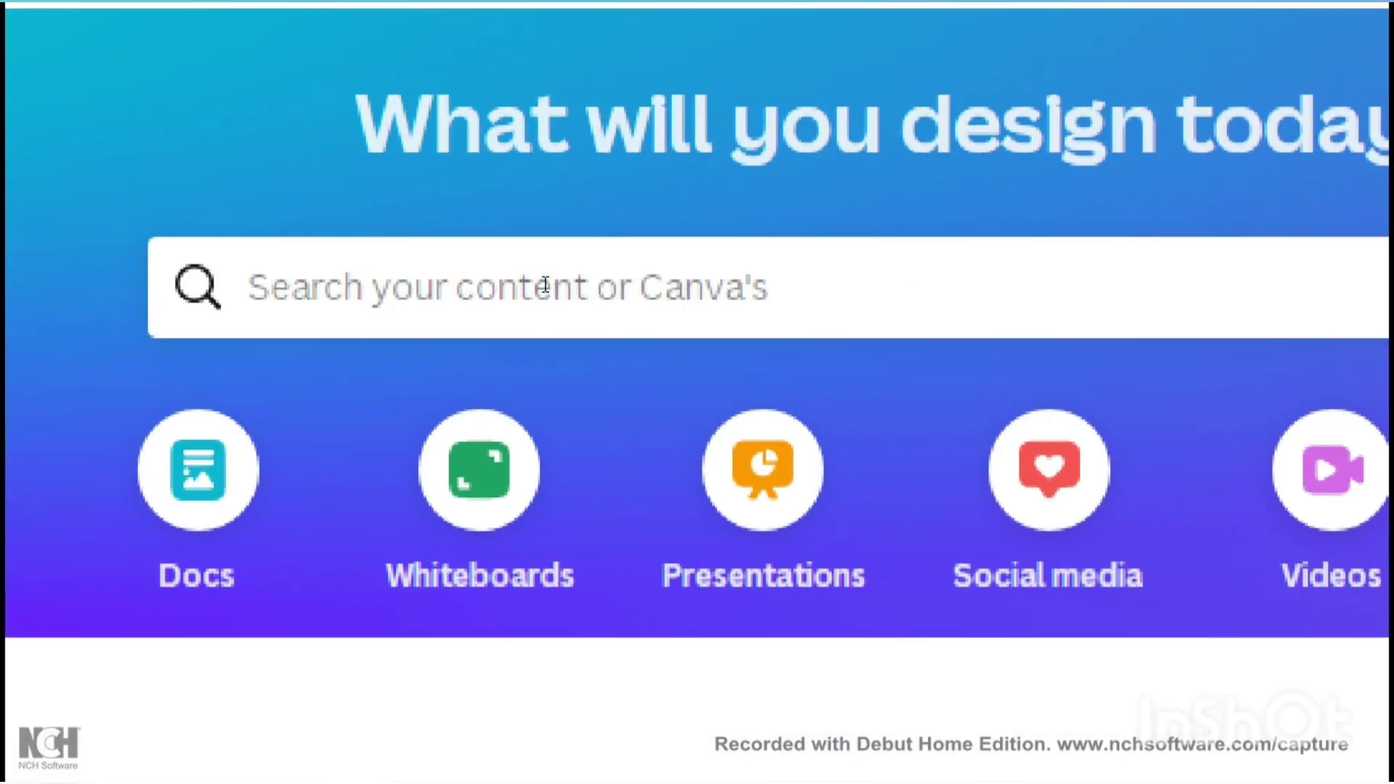
left_click(545, 284)
type("we")
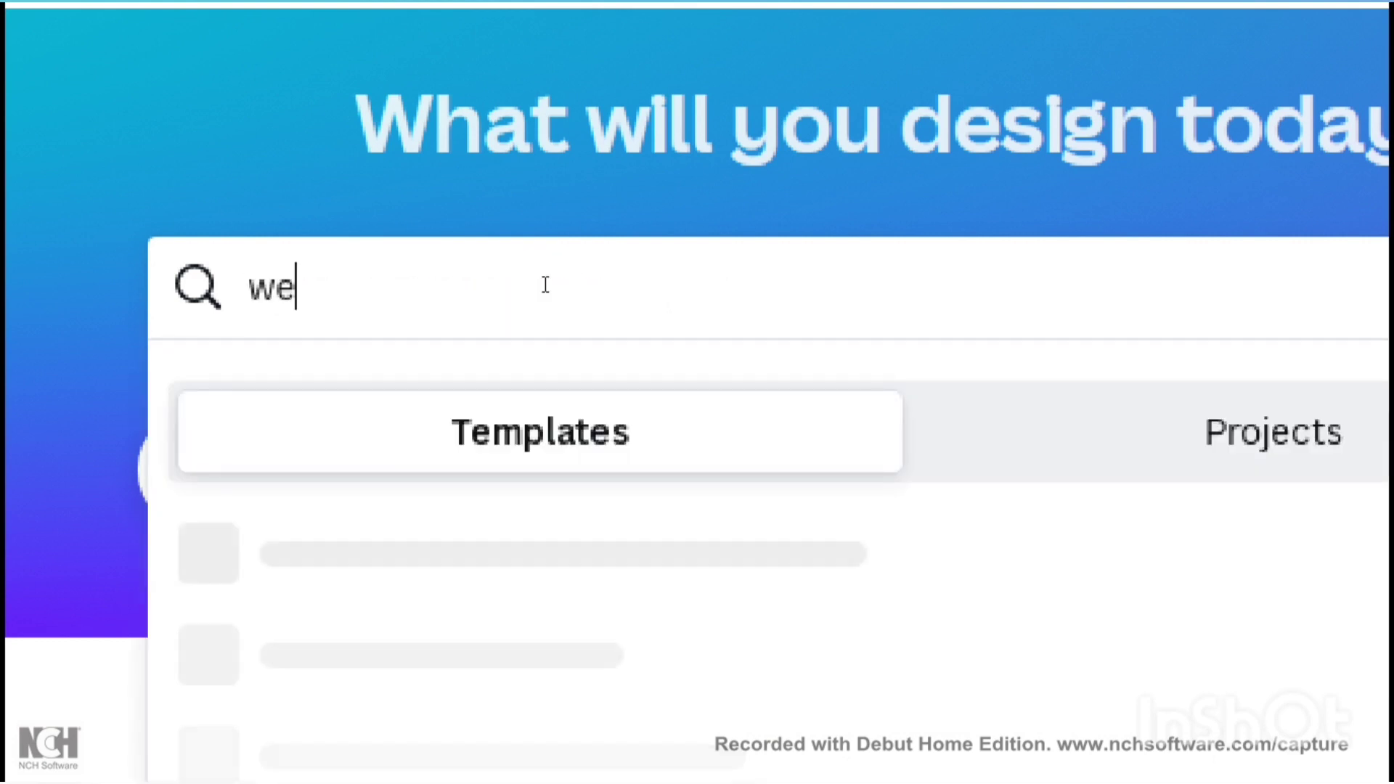
type("dding invit")
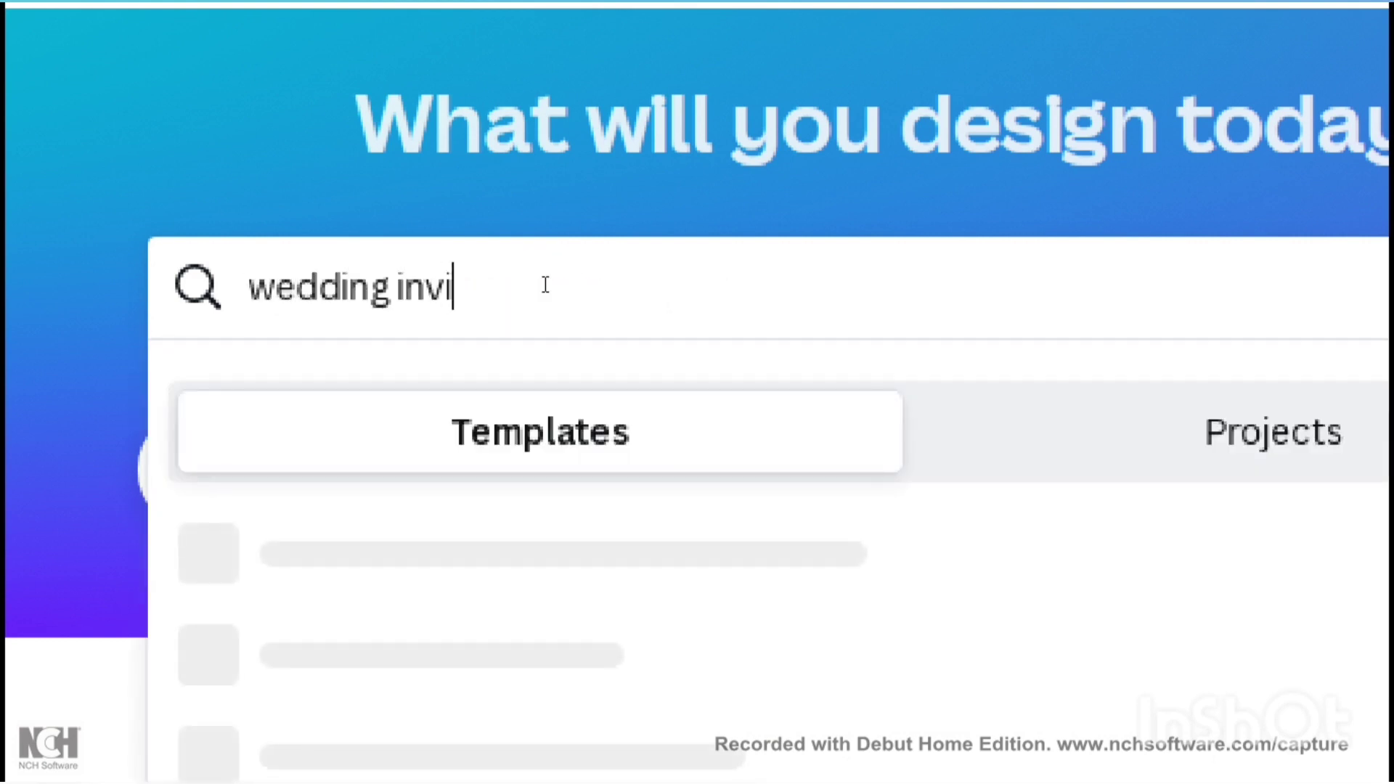
type("ation")
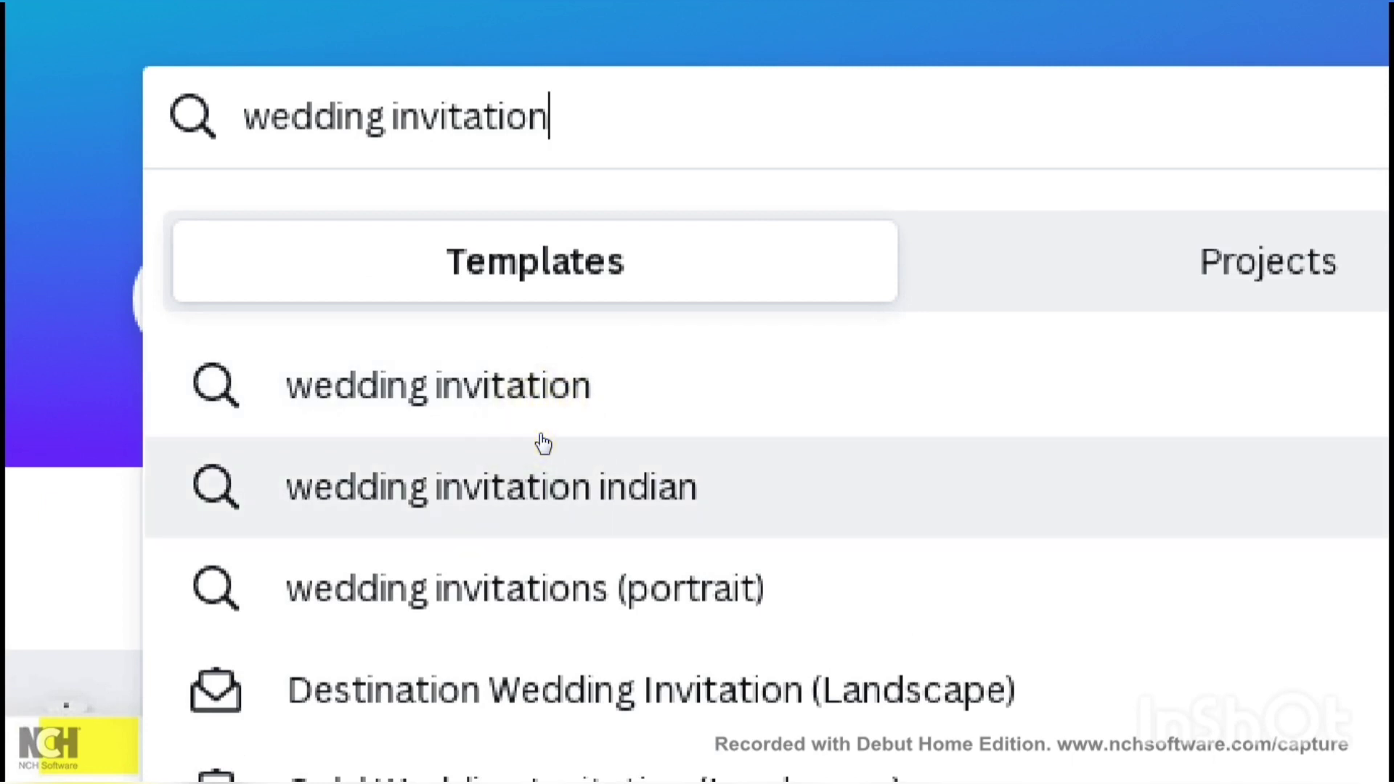
key("Down")
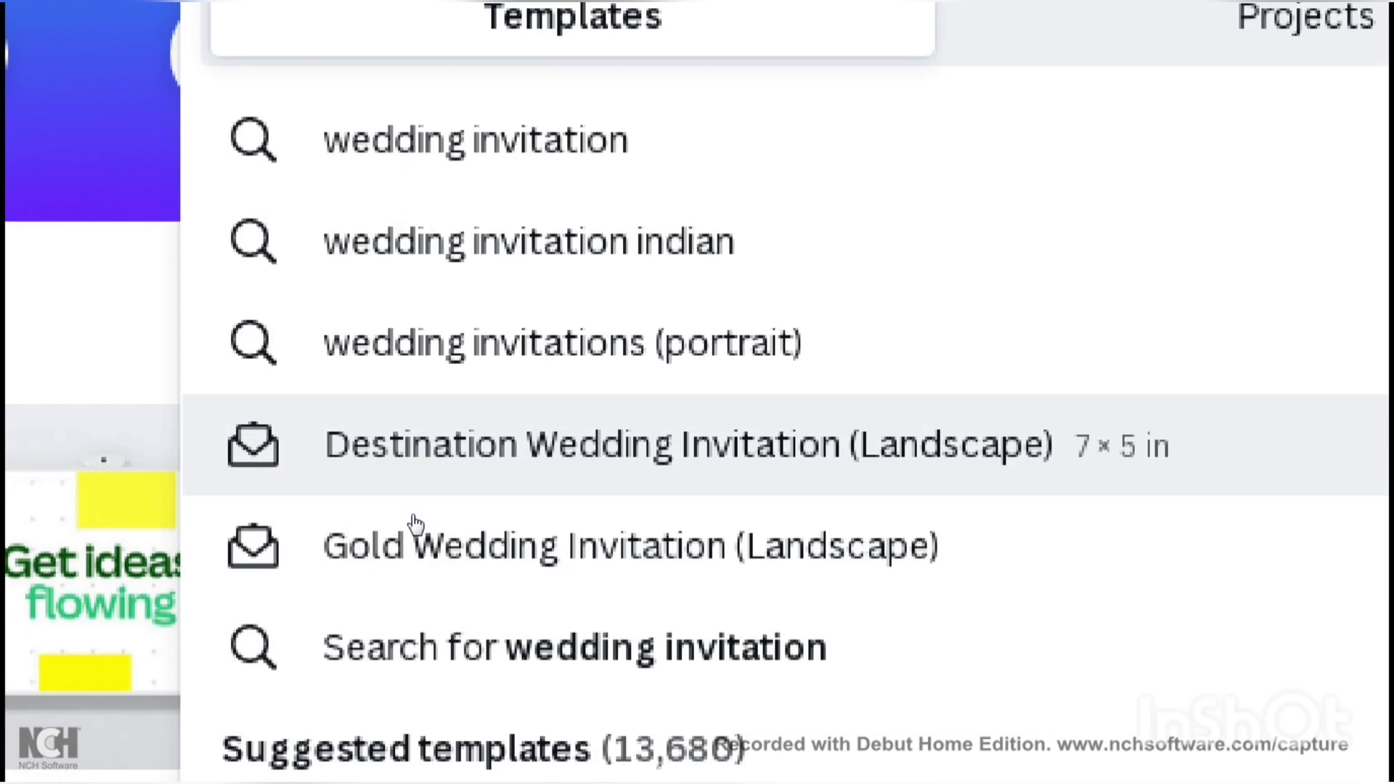
left_click(417, 474)
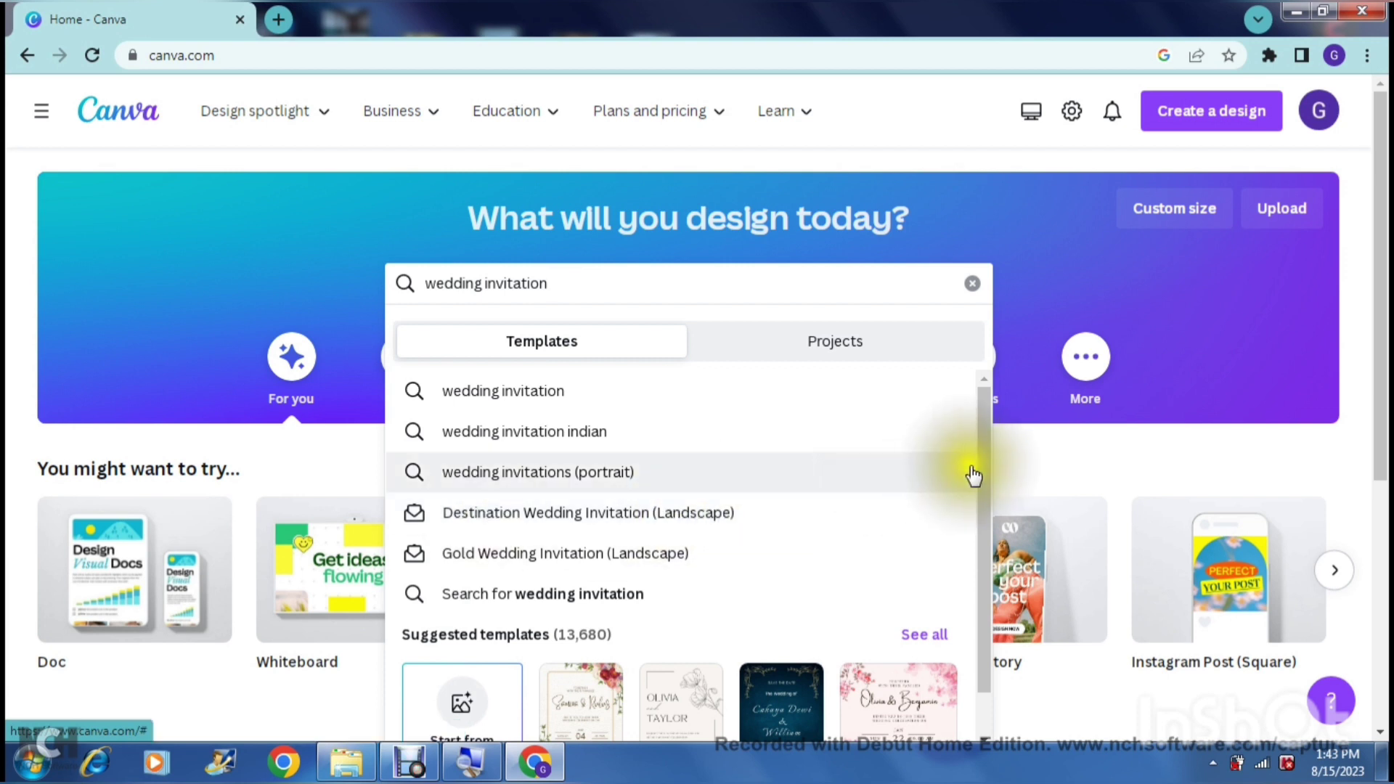
left_click_drag(979, 463, 982, 537)
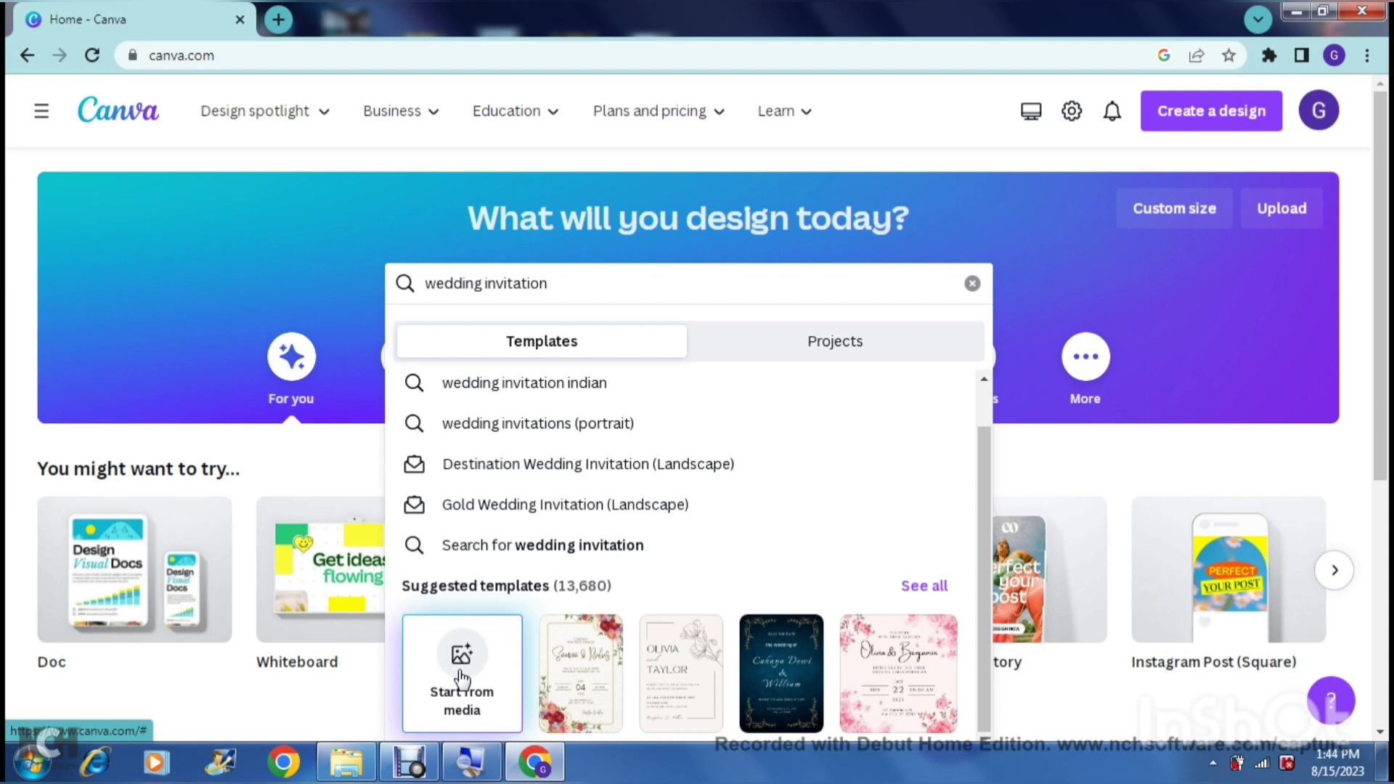
left_click(481, 474)
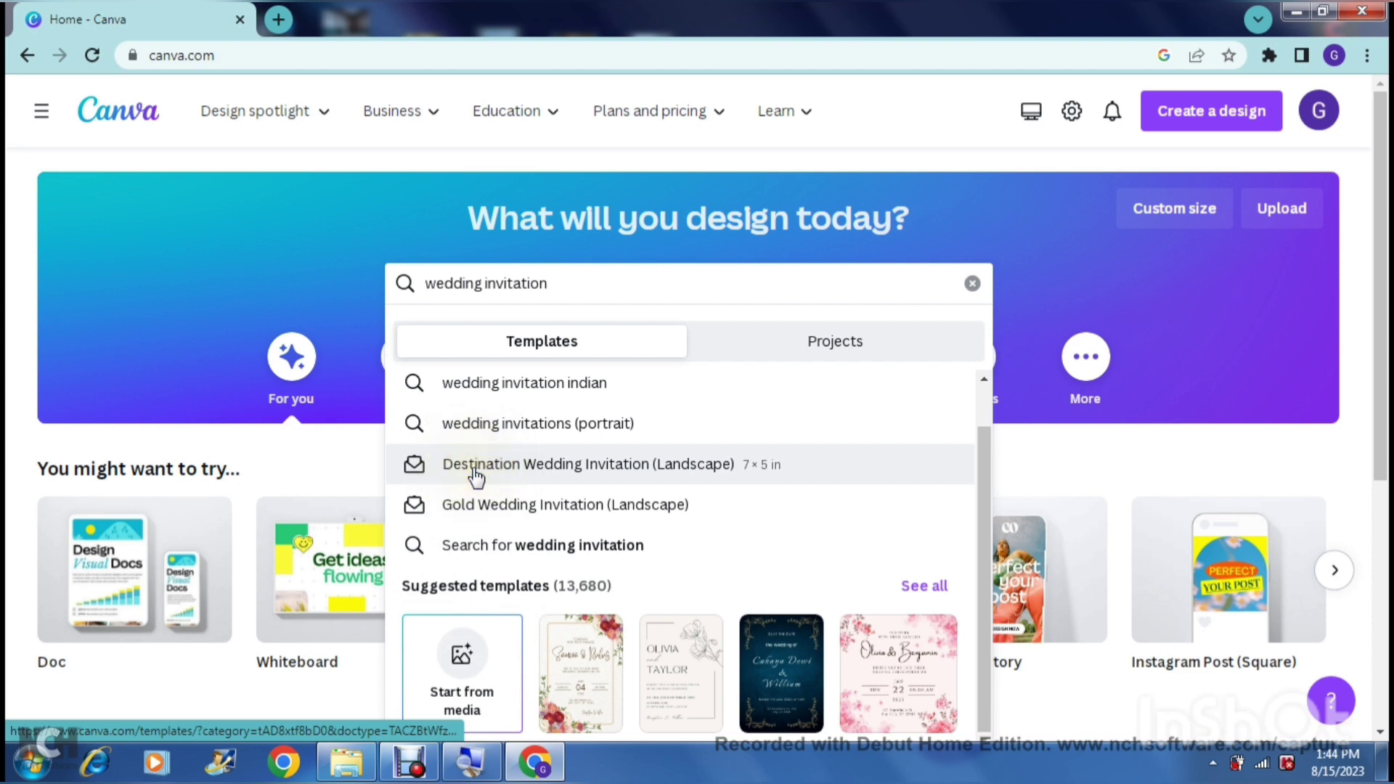
Browse the landscape wedding templates and preview the Blue Elegant Save The Date Invitation (7 × 5 in)
left_click(477, 474)
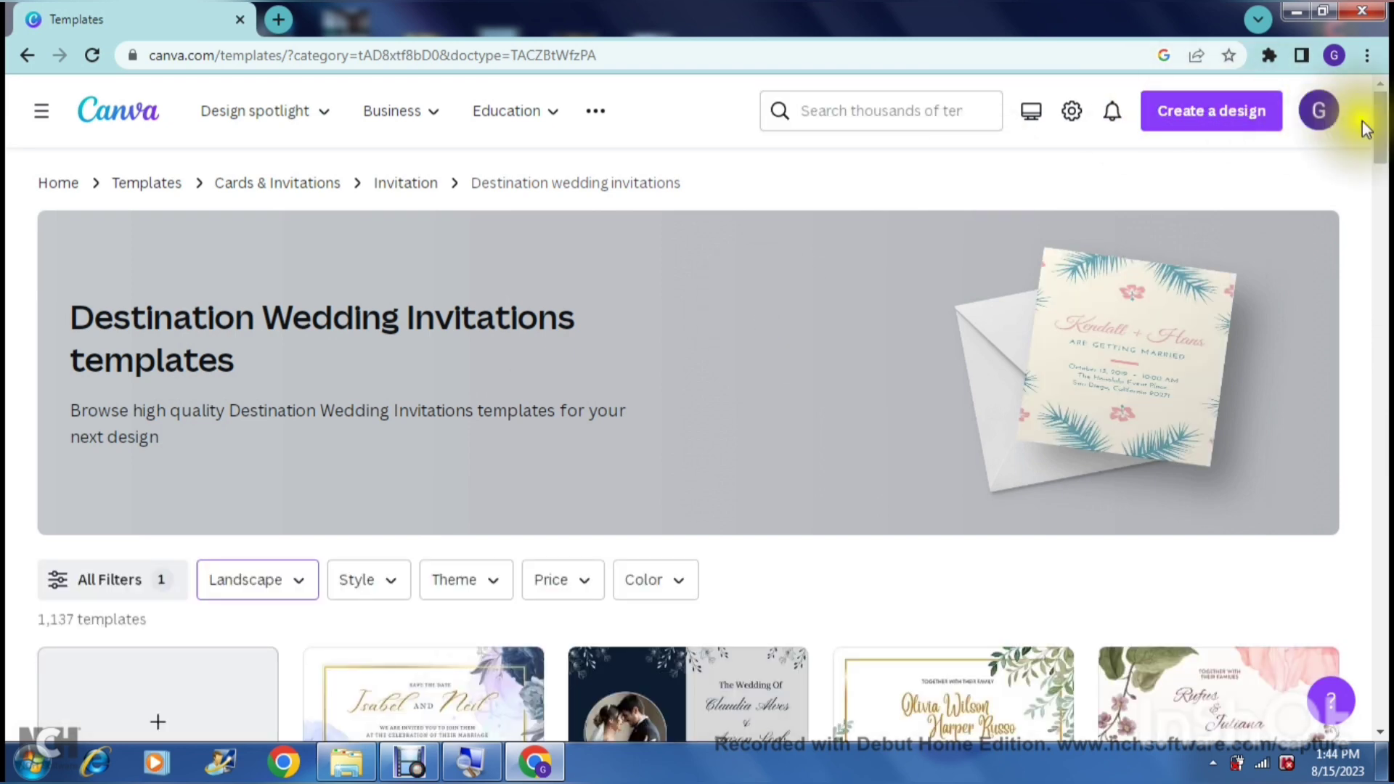
left_click_drag(1380, 129, 1380, 171)
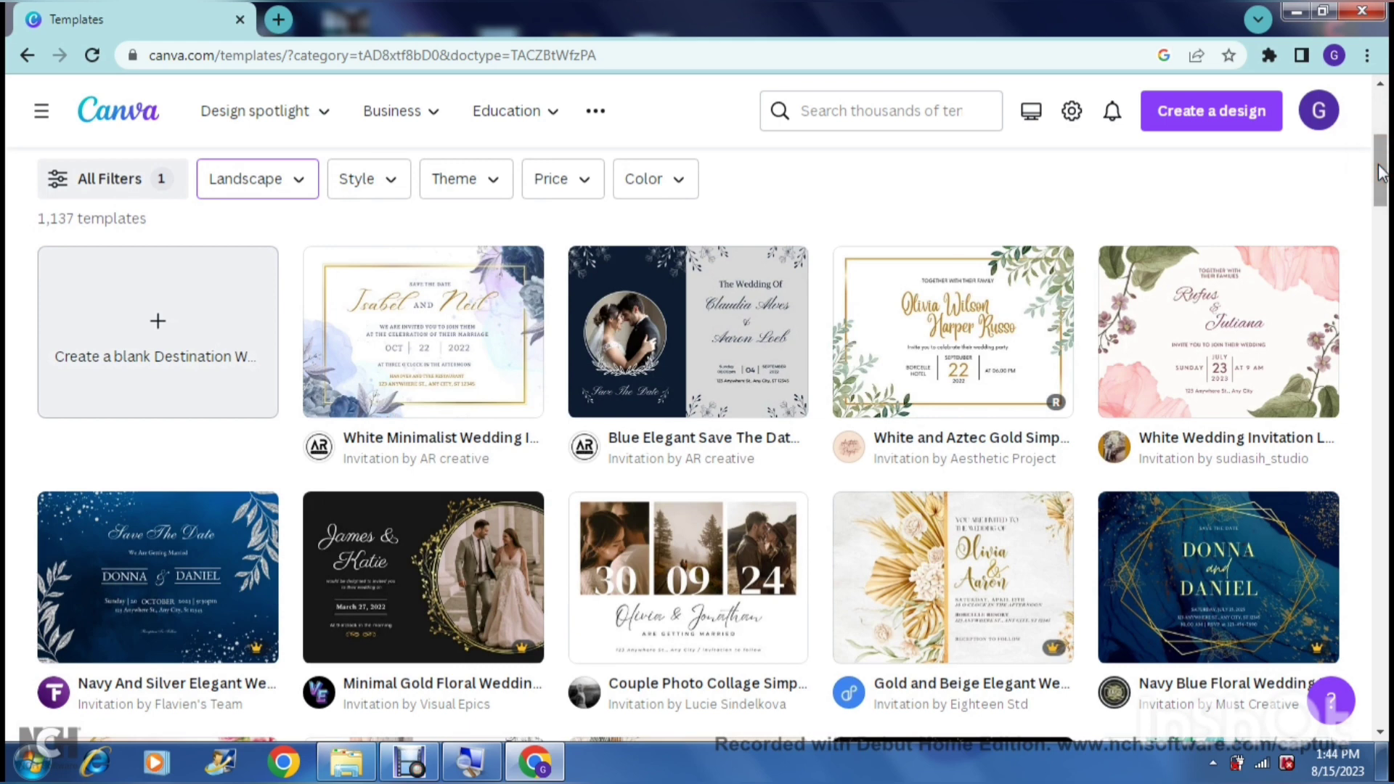
left_click_drag(1380, 171, 1382, 226)
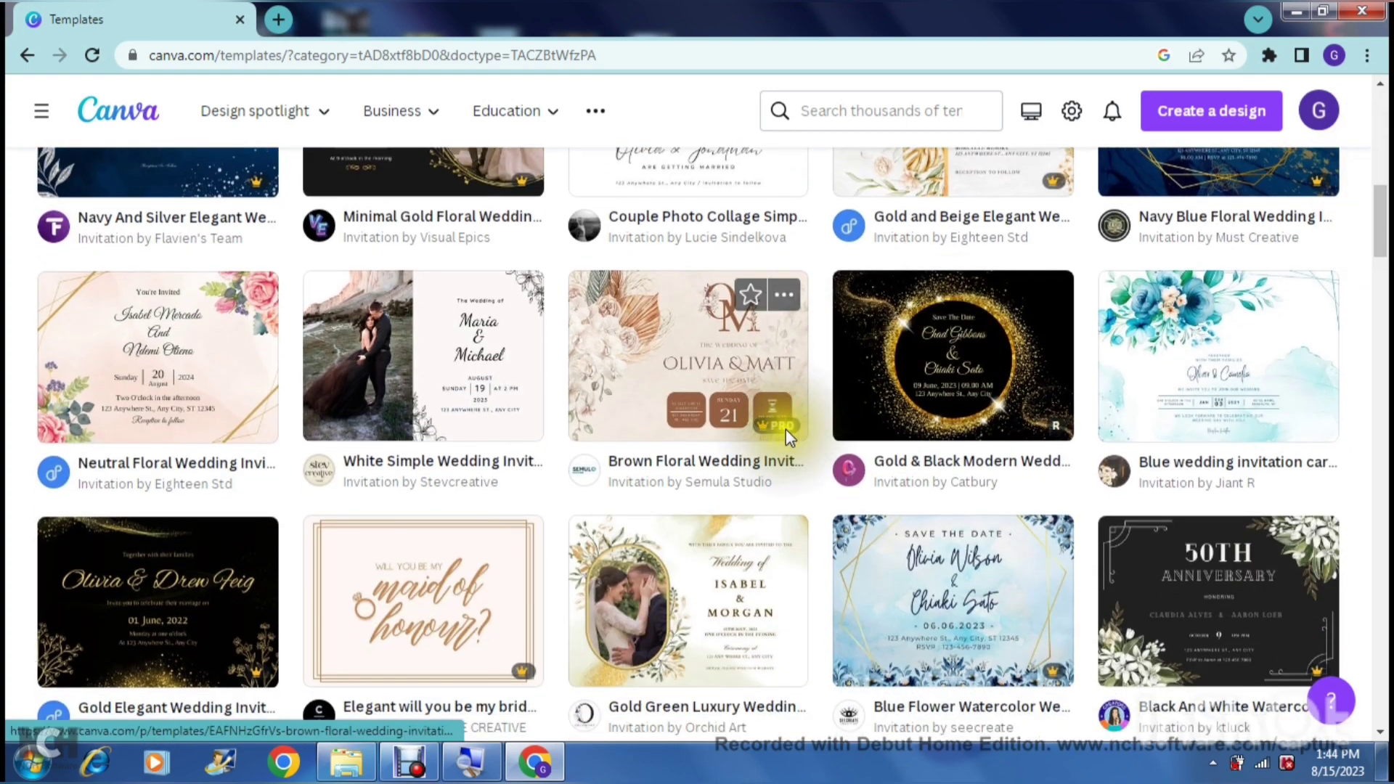
mouse_move(779, 432)
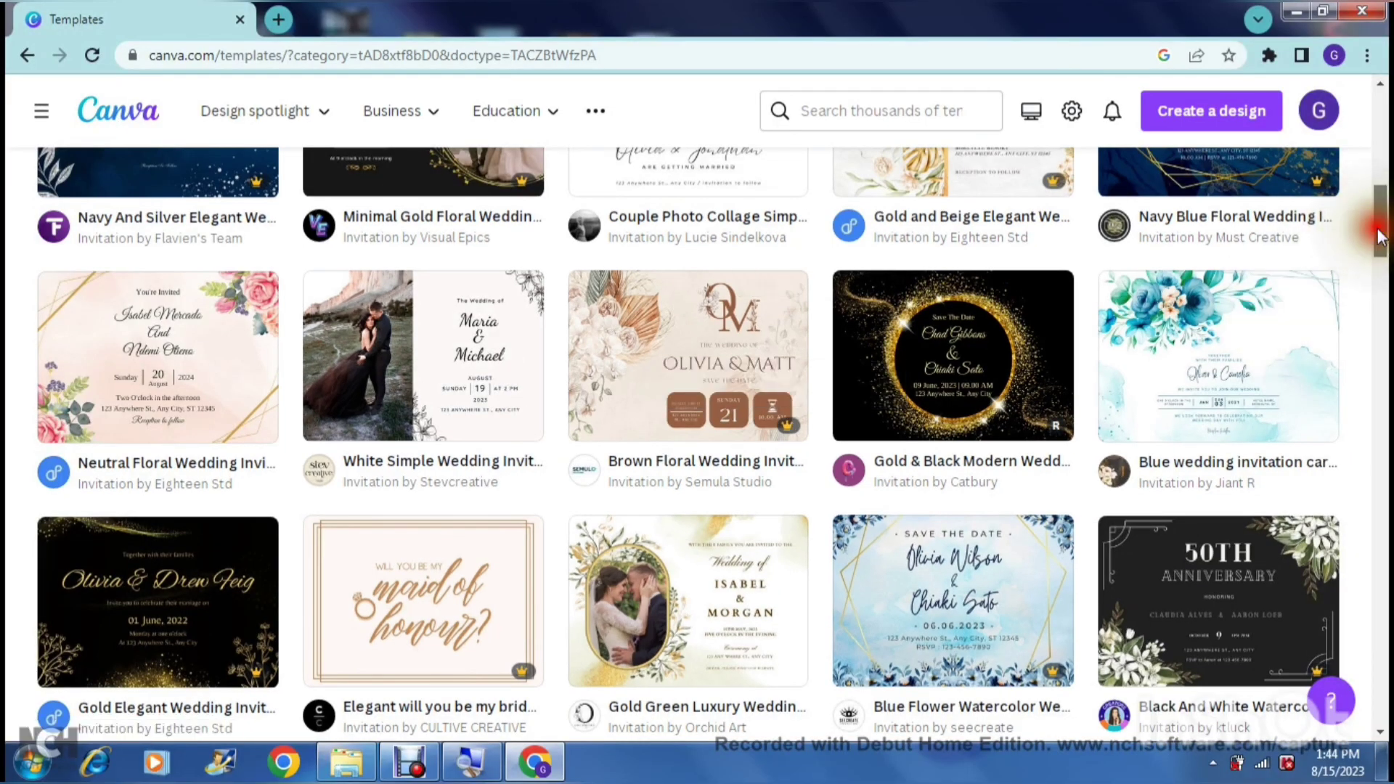
left_click_drag(1379, 234, 1386, 182)
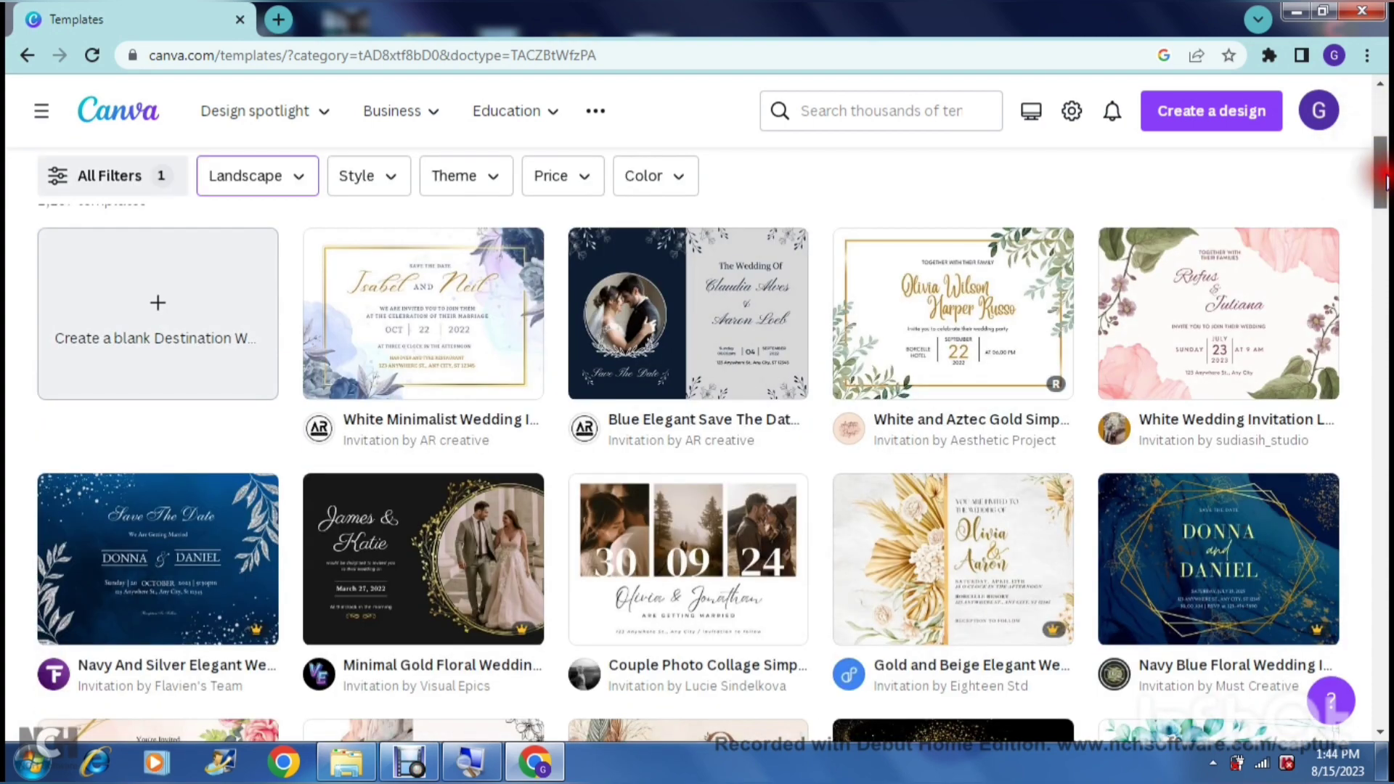
left_click(655, 302)
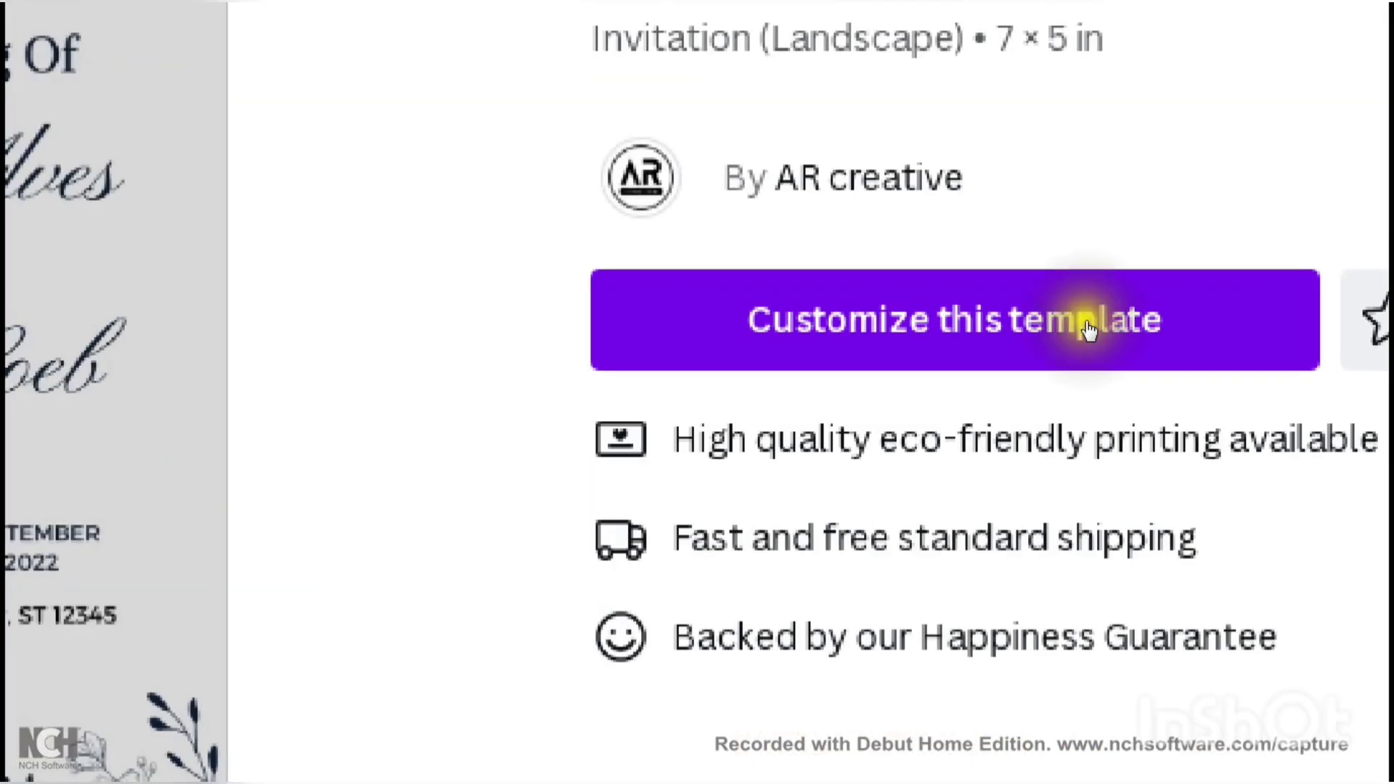
Open the Blue Elegant Save The Date template as an editable design in its own tab
left_click(1049, 323)
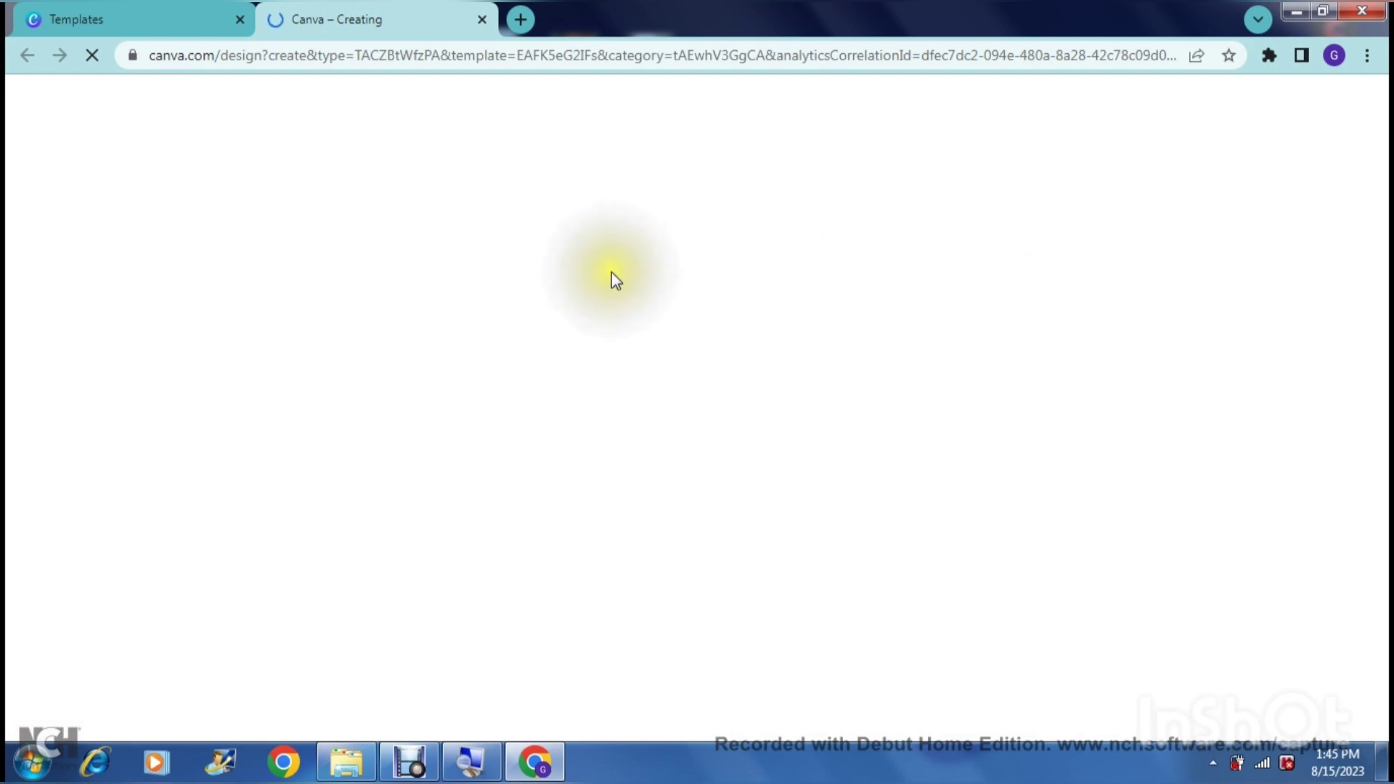
left_click(168, 32)
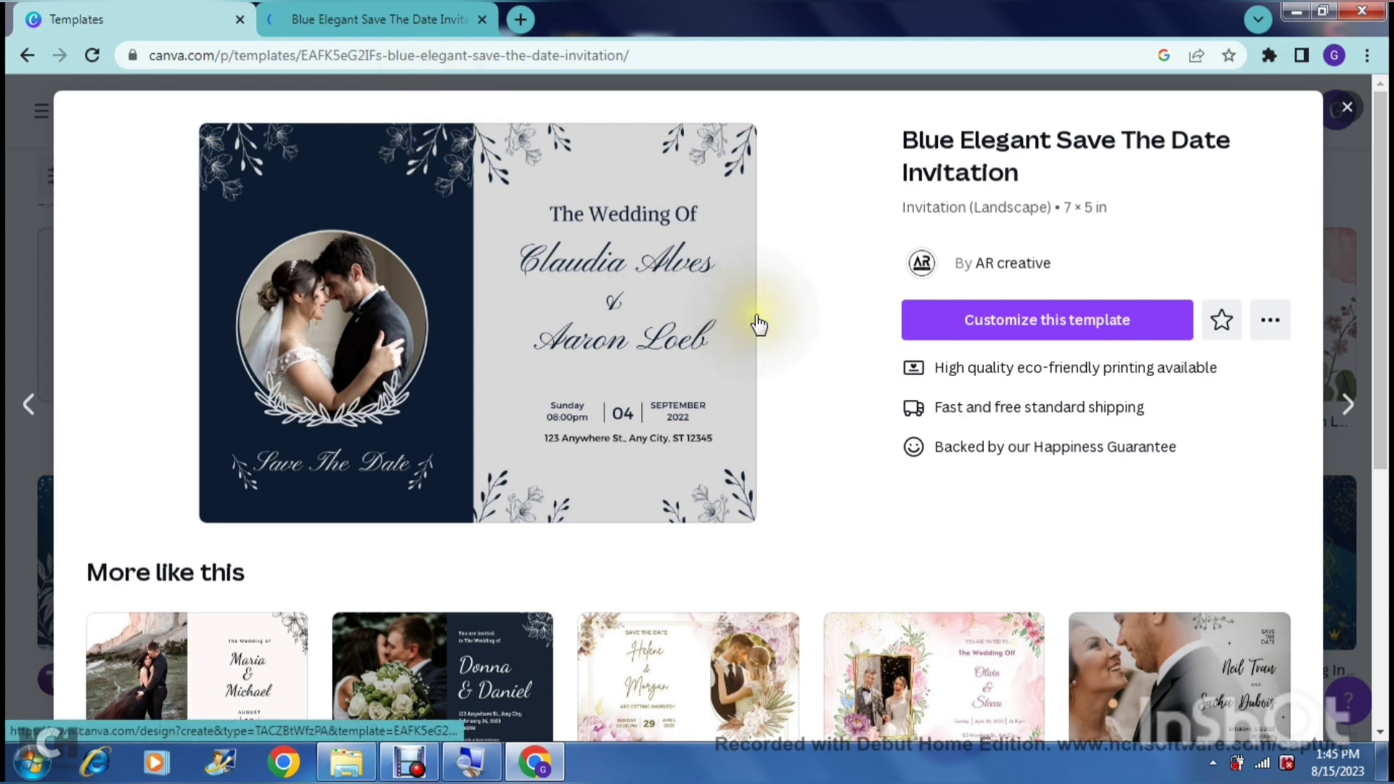
scroll(1380, 298, "down", 1)
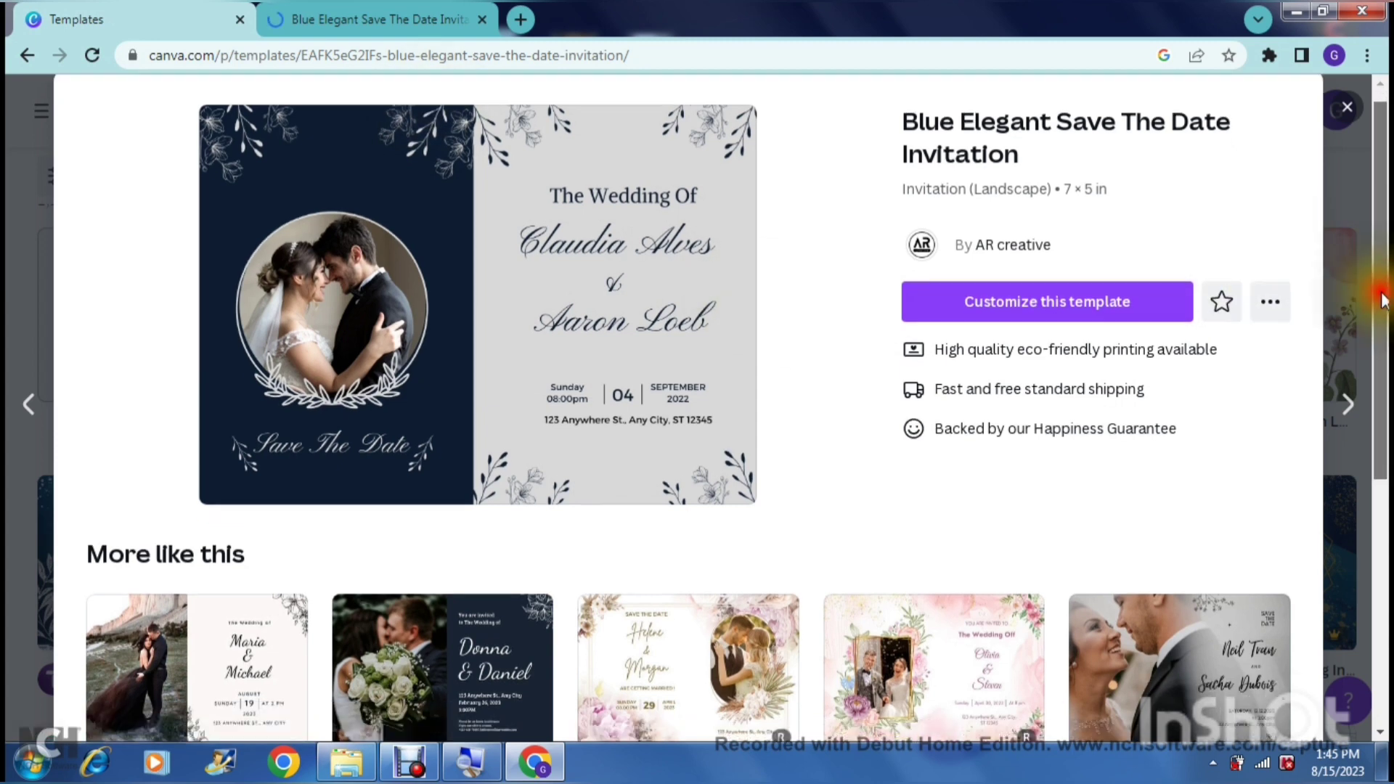
scroll(1382, 312, "down", 2)
scroll(1366, 297, "up", 2)
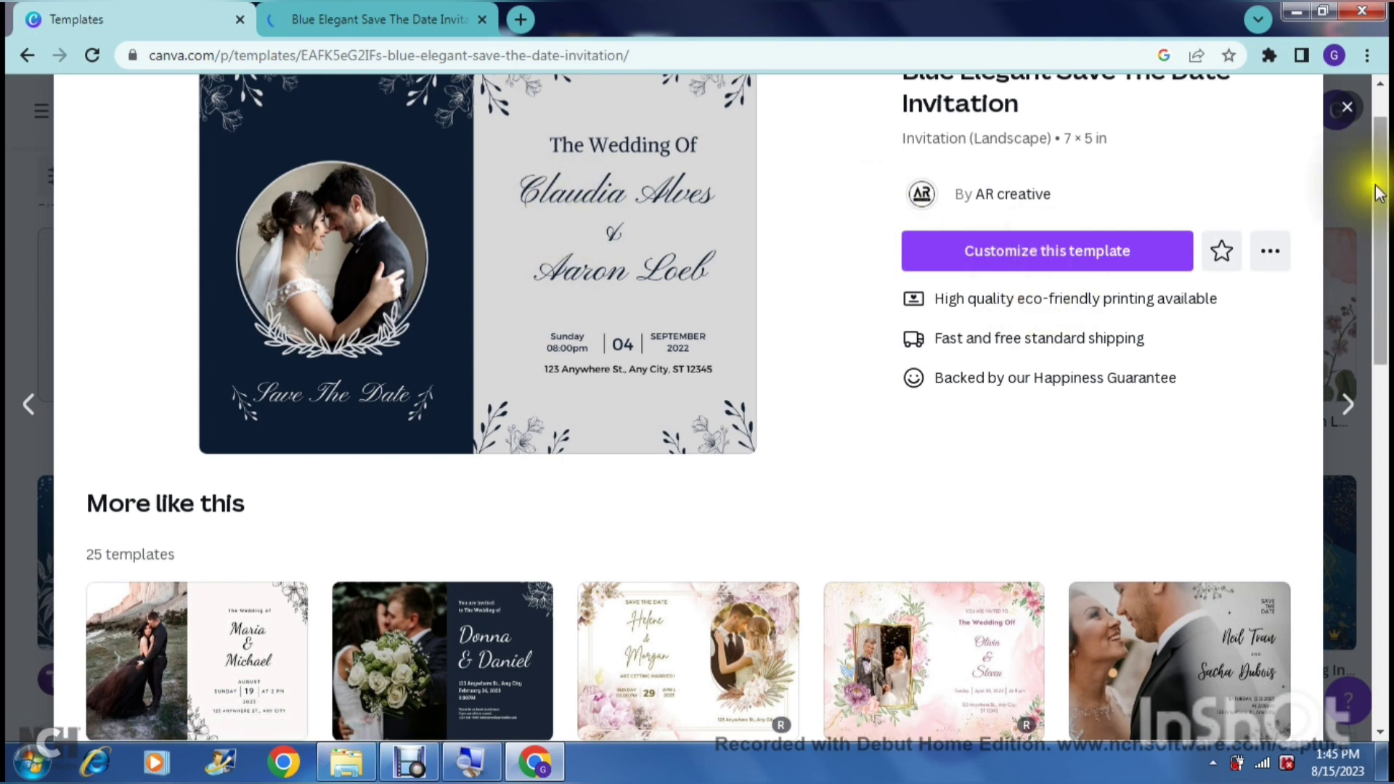
mouse_move(1382, 192)
left_mouse_down()
mouse_move(1386, 407)
mouse_move(1384, 179)
left_mouse_up()
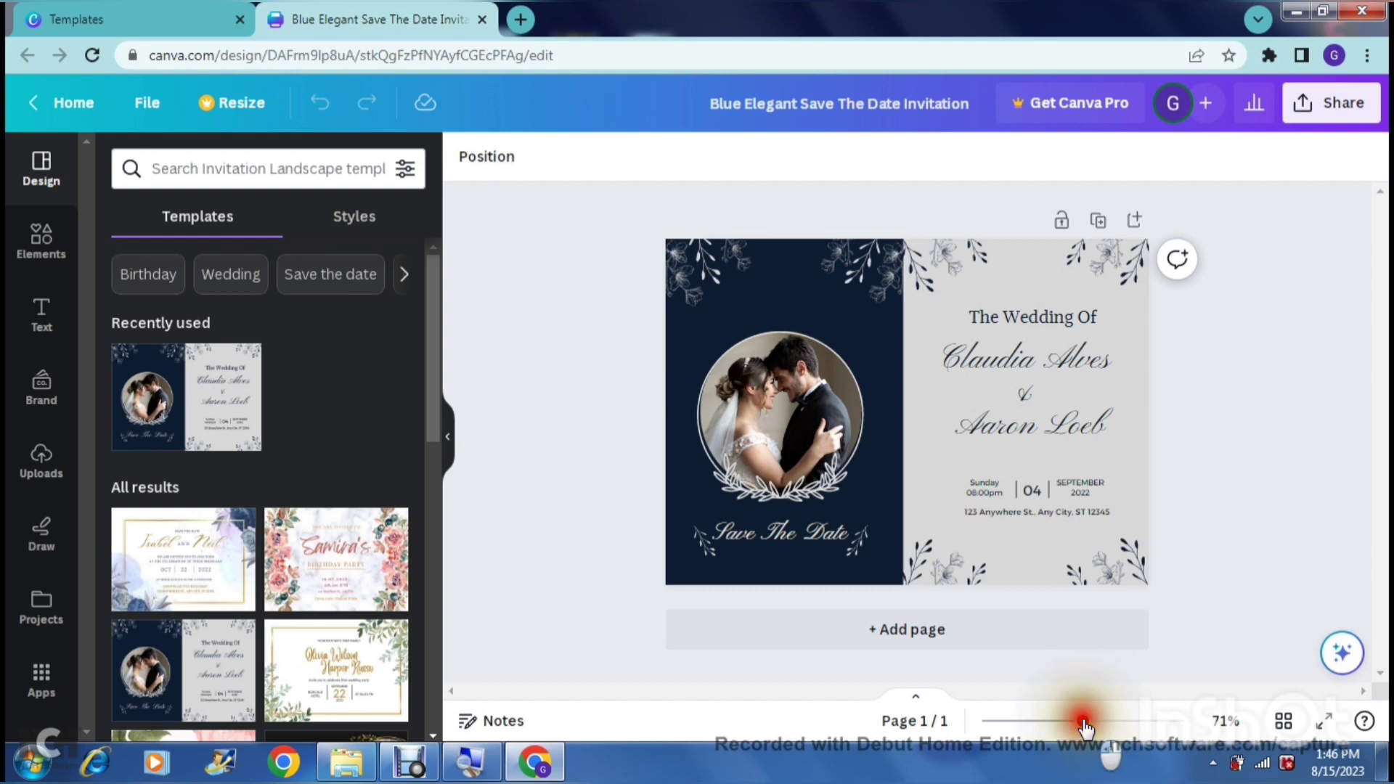
left_click_drag(1085, 722, 1101, 726)
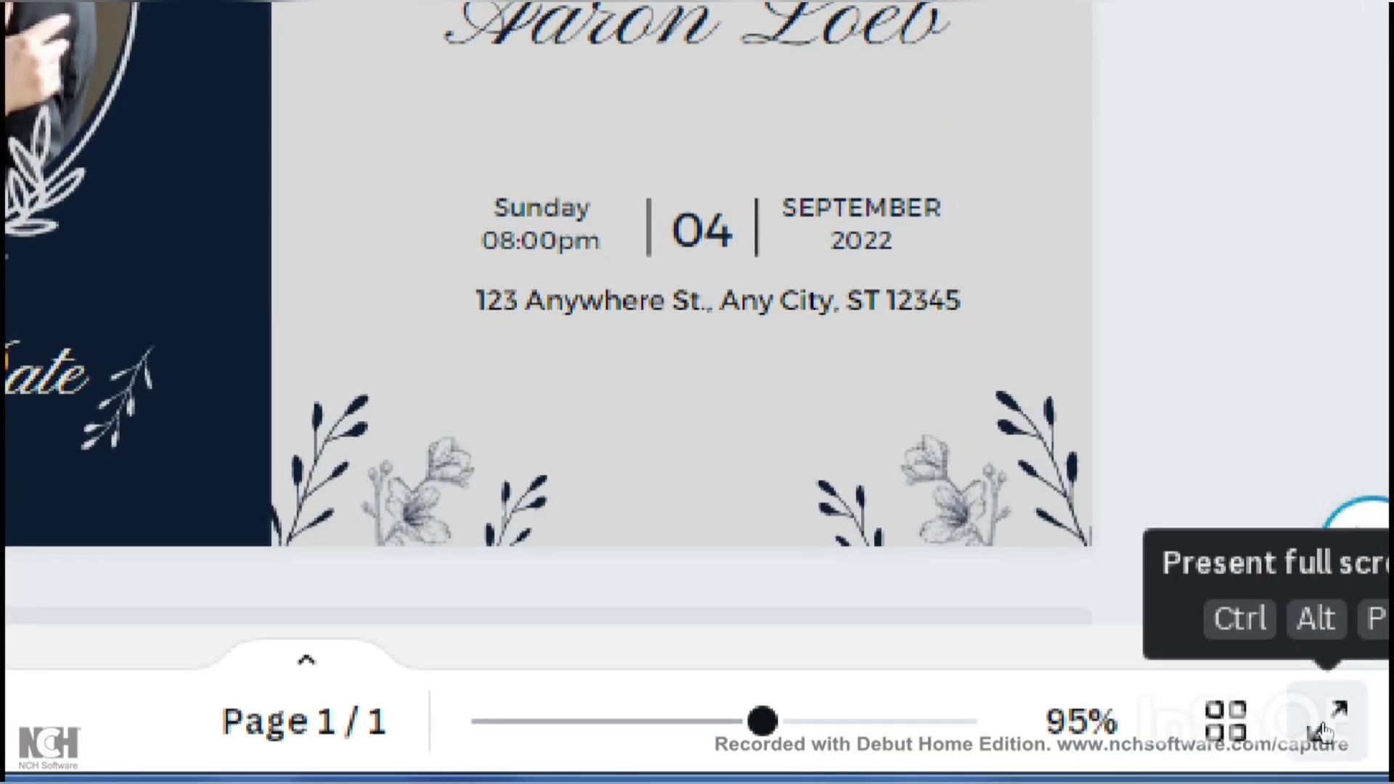
left_click(1323, 730)
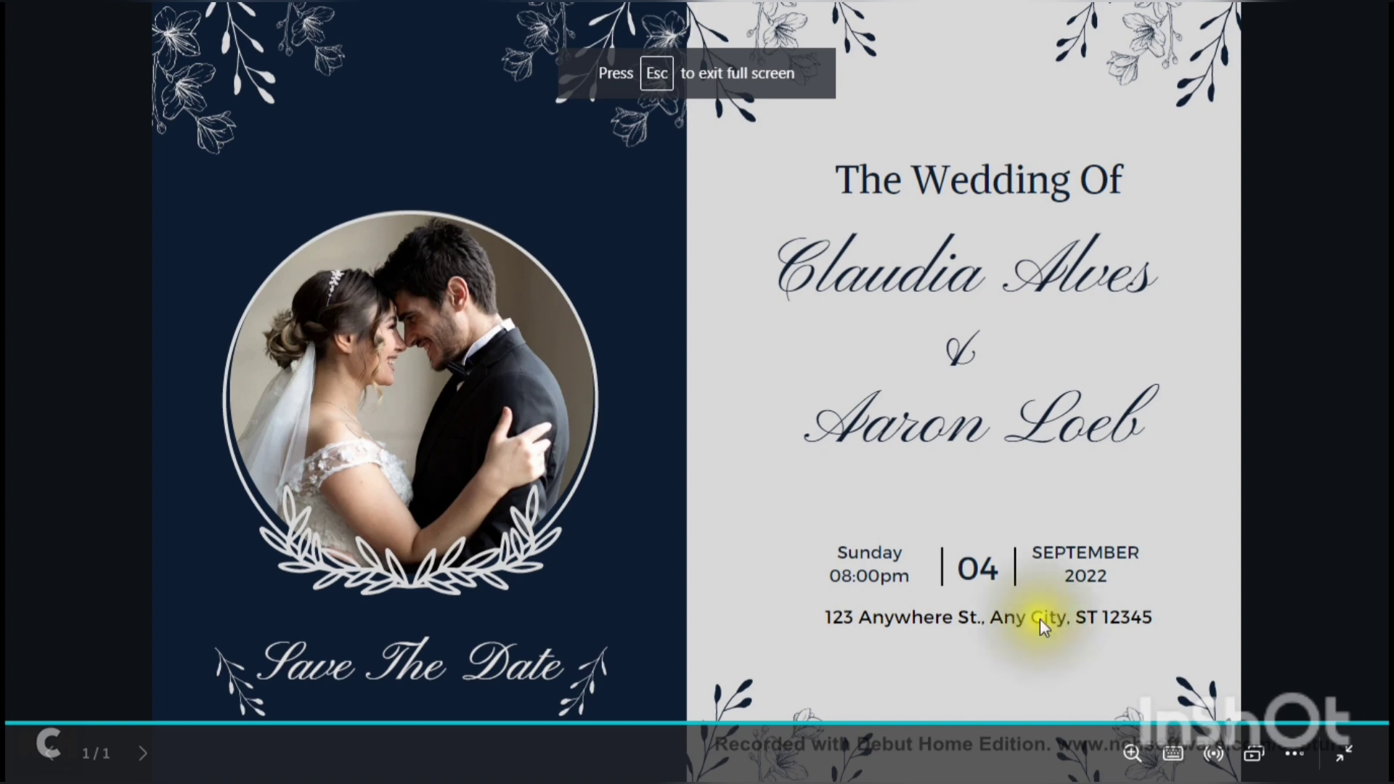
left_click(1340, 754)
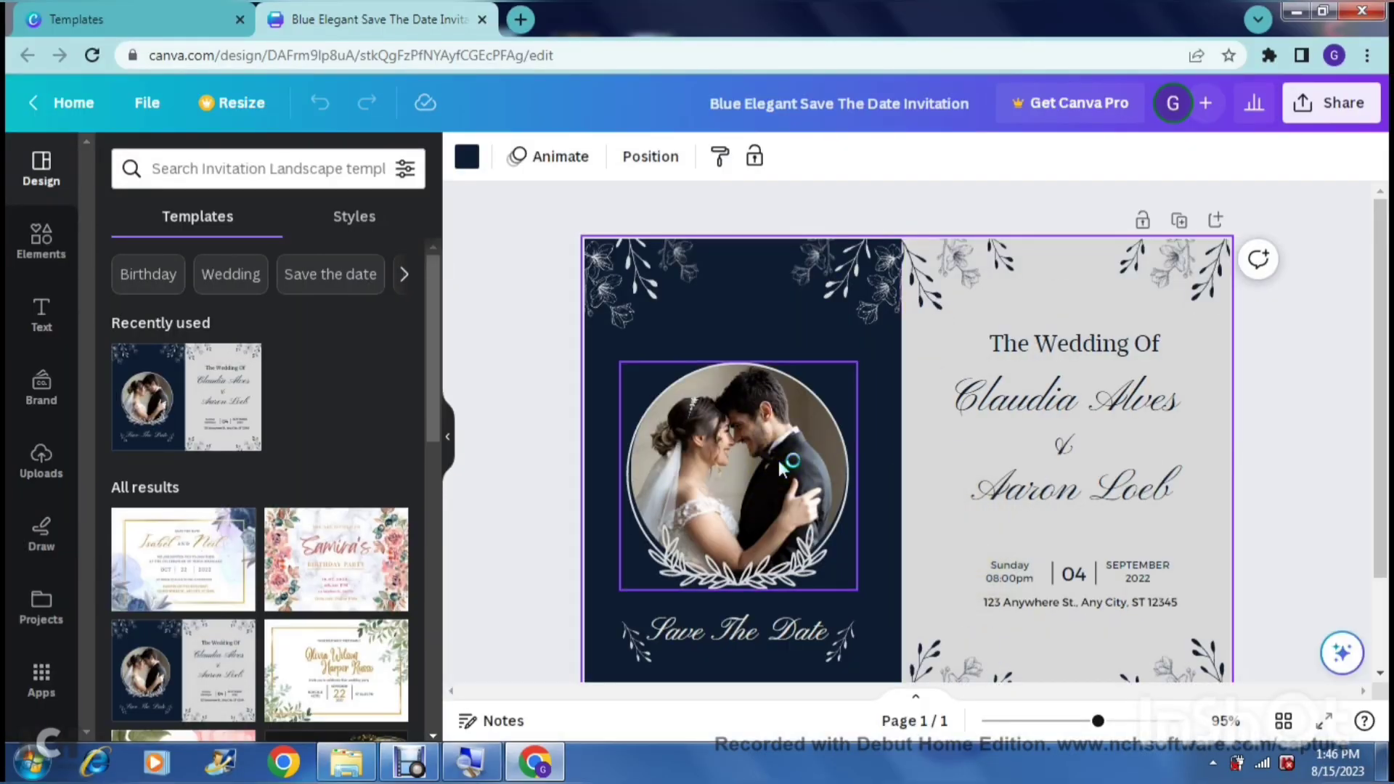
left_click(721, 324)
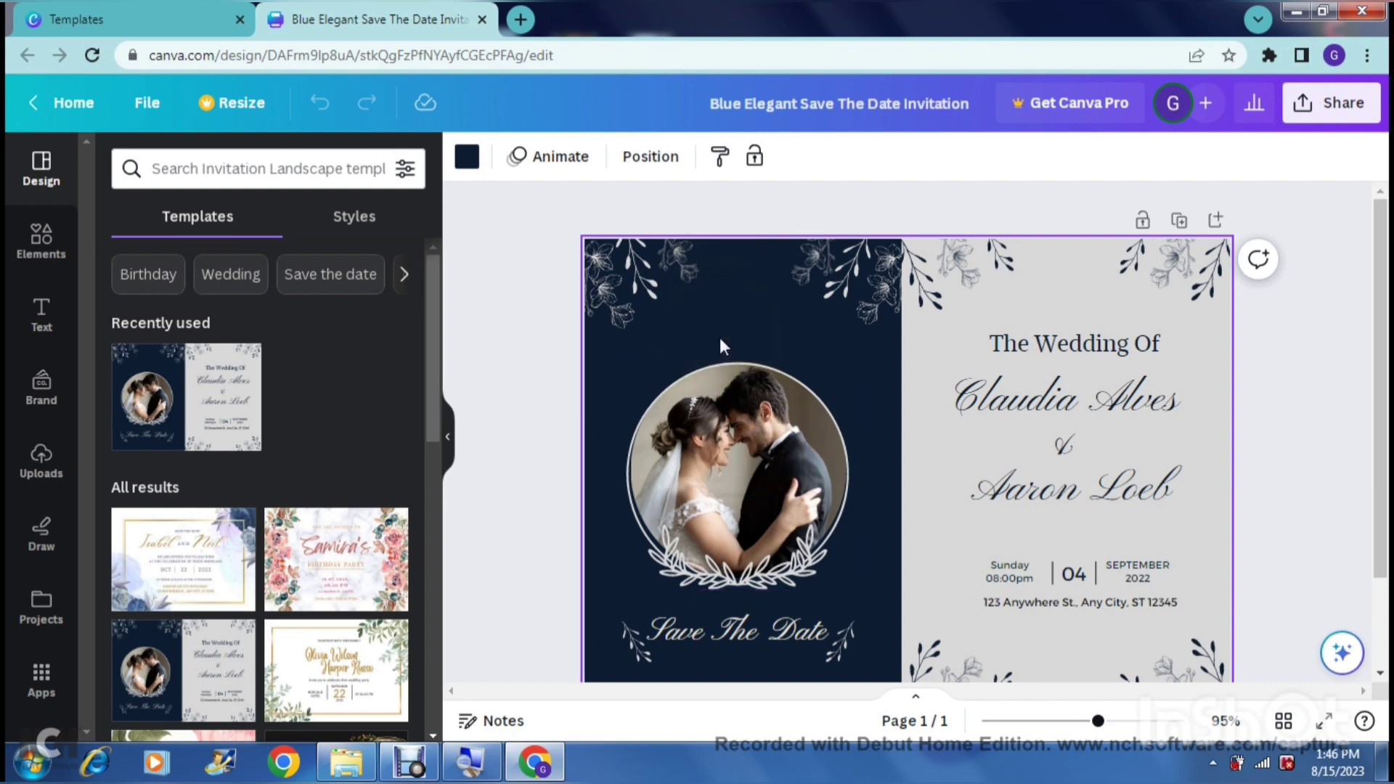
left_click(696, 320)
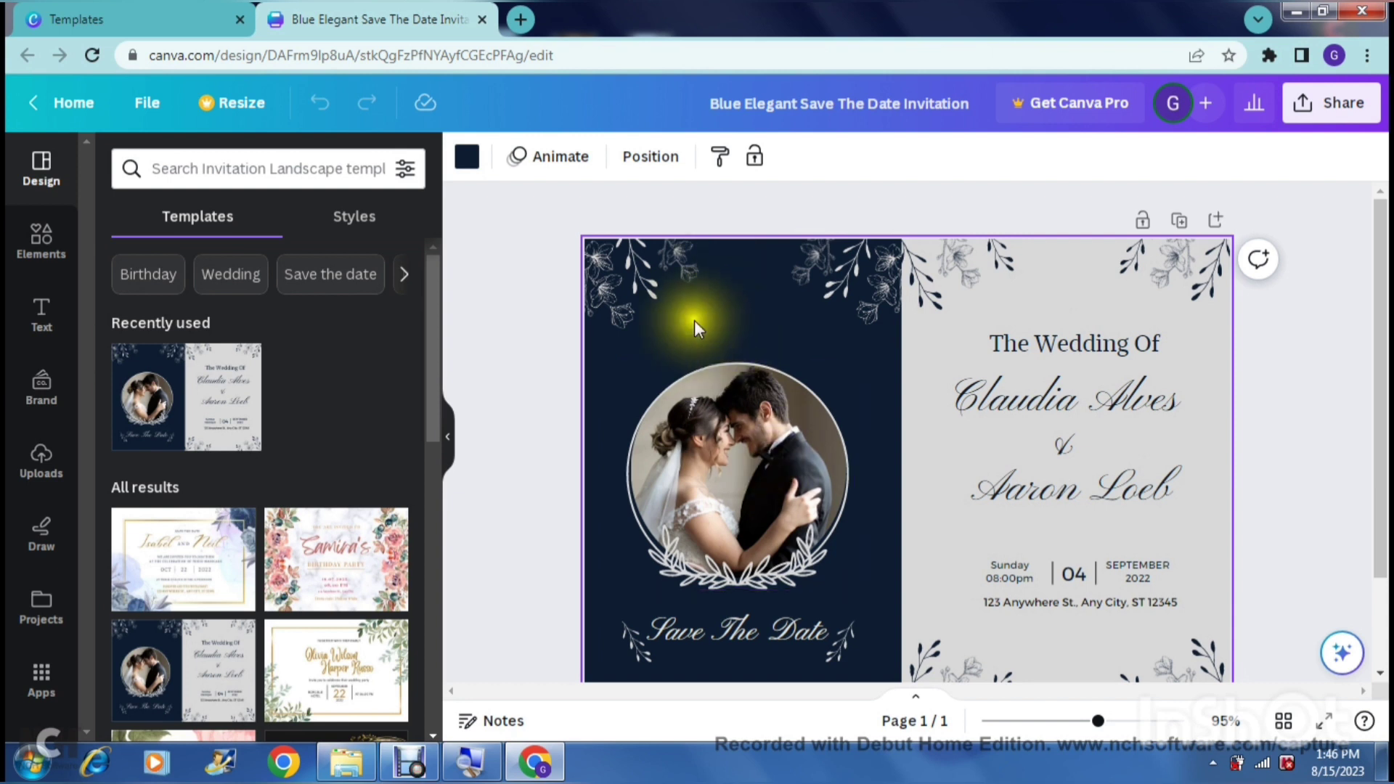
left_click(725, 321)
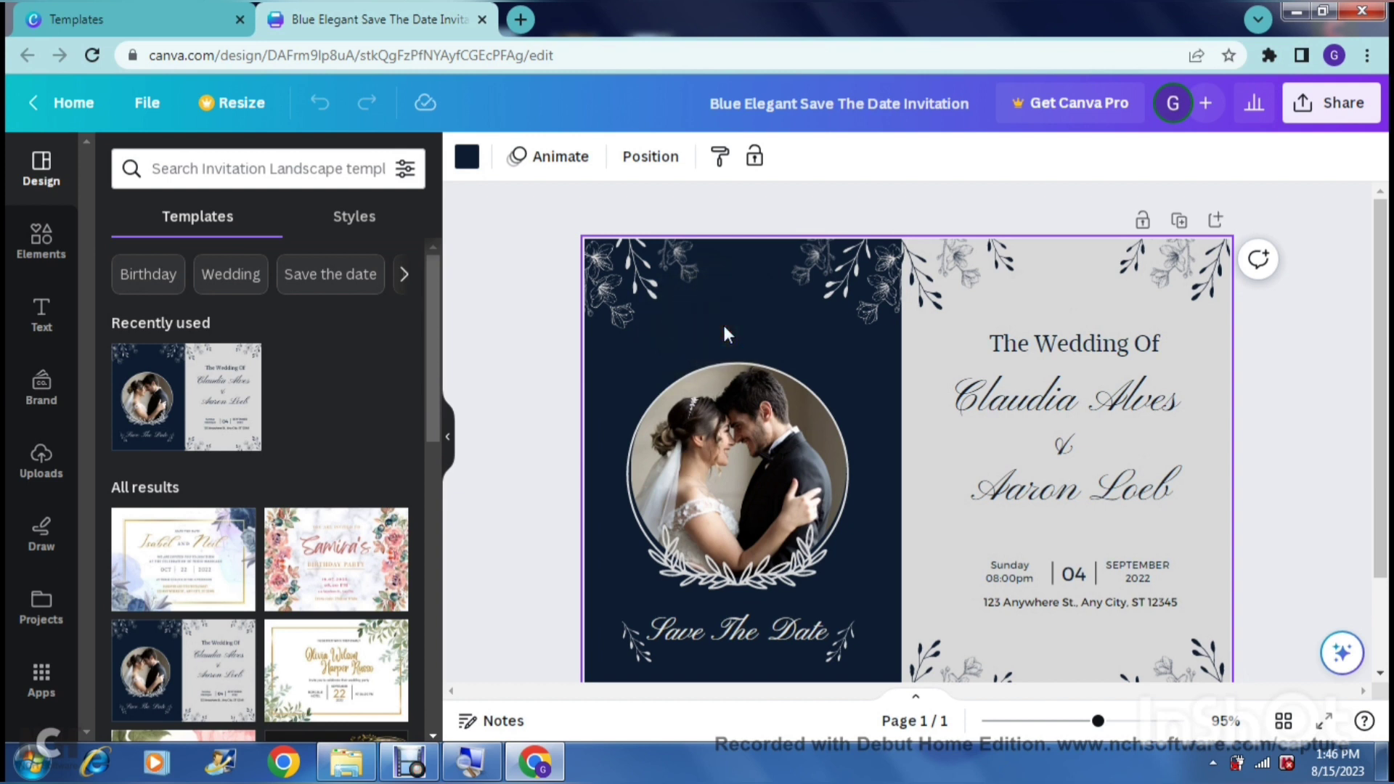
left_click(586, 311)
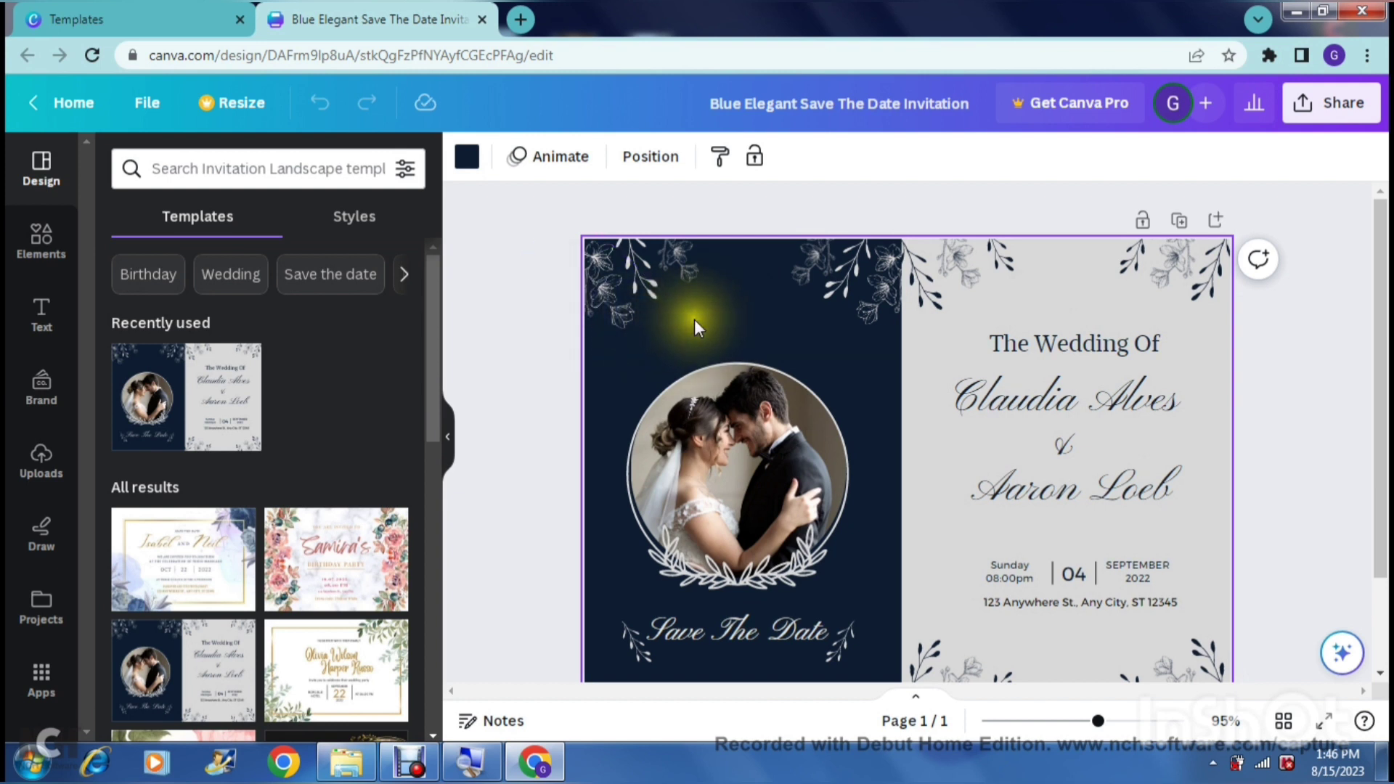
left_click(623, 282)
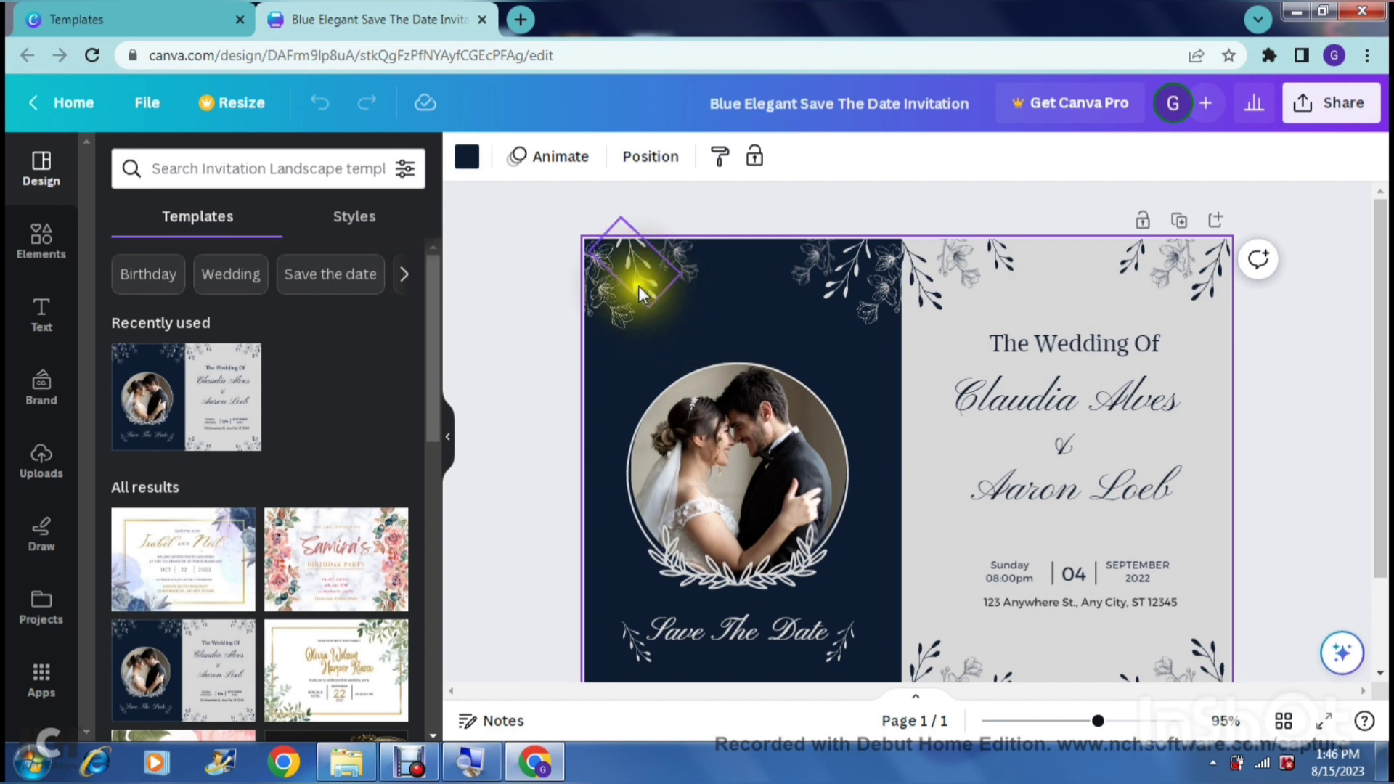
left_click(625, 291)
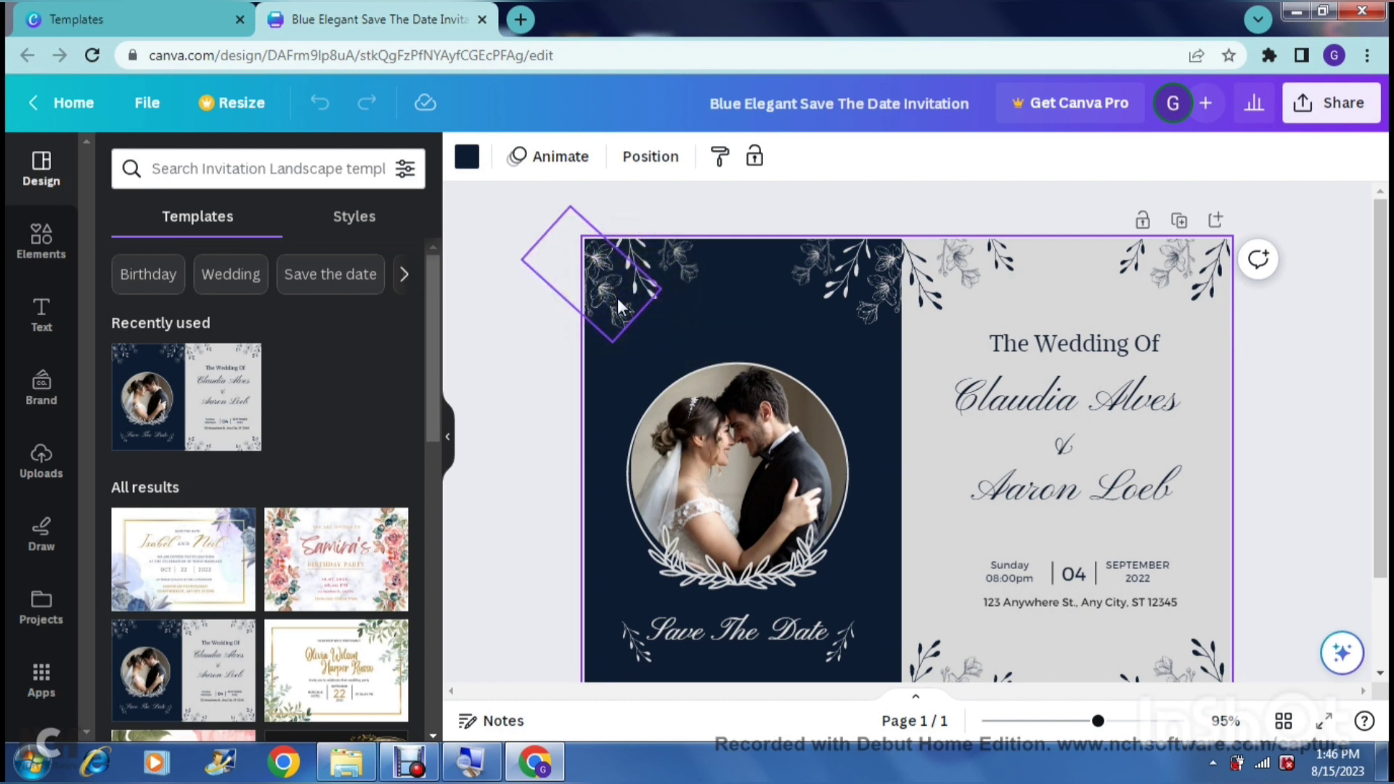
left_click(739, 321)
left_click(609, 262)
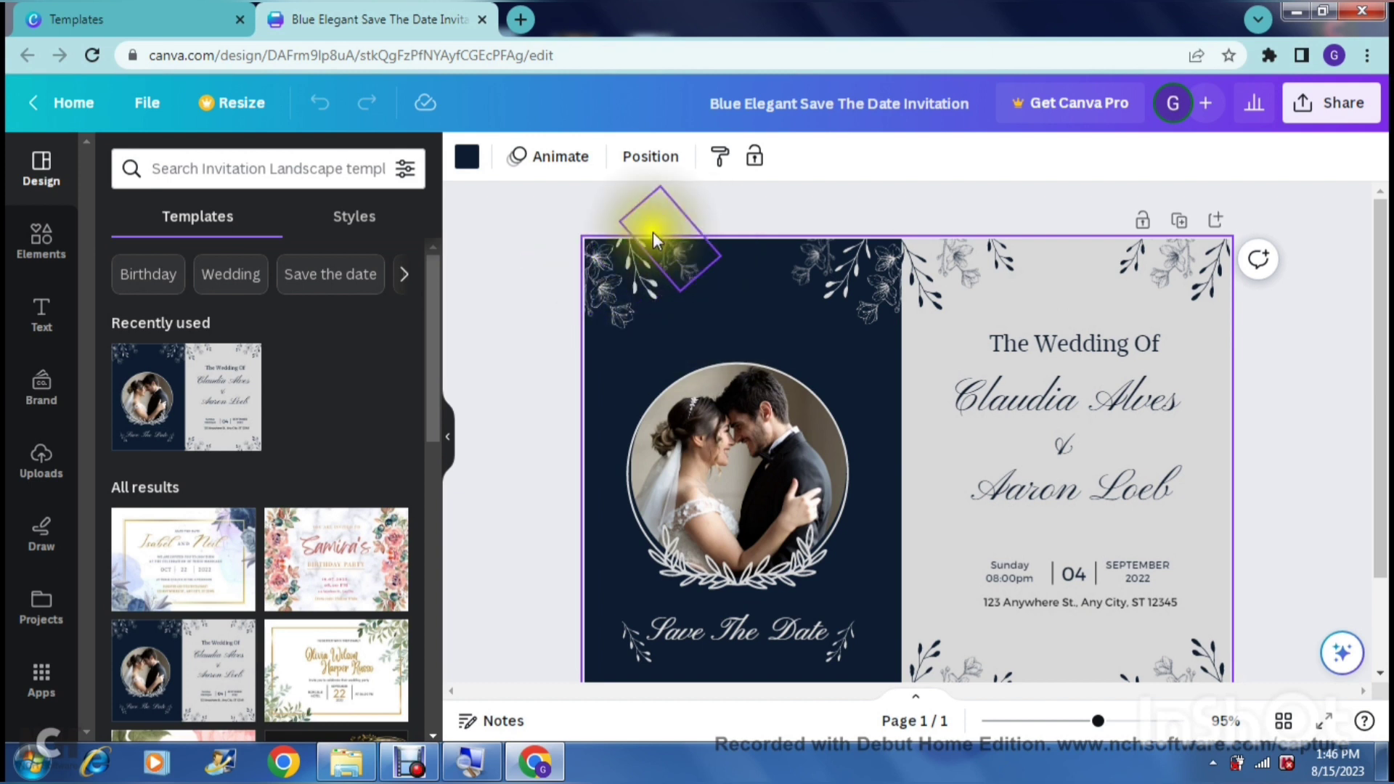
left_click(577, 232)
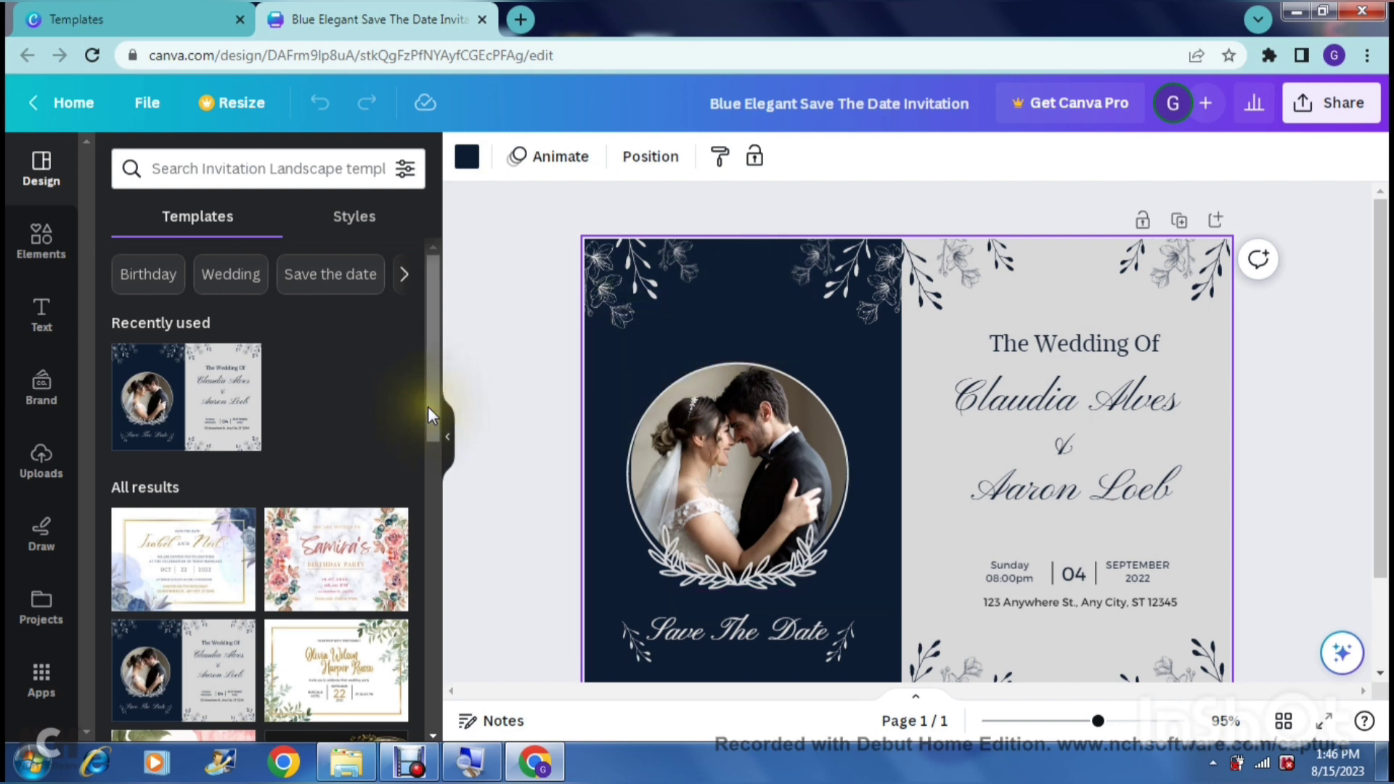
left_click(41, 256)
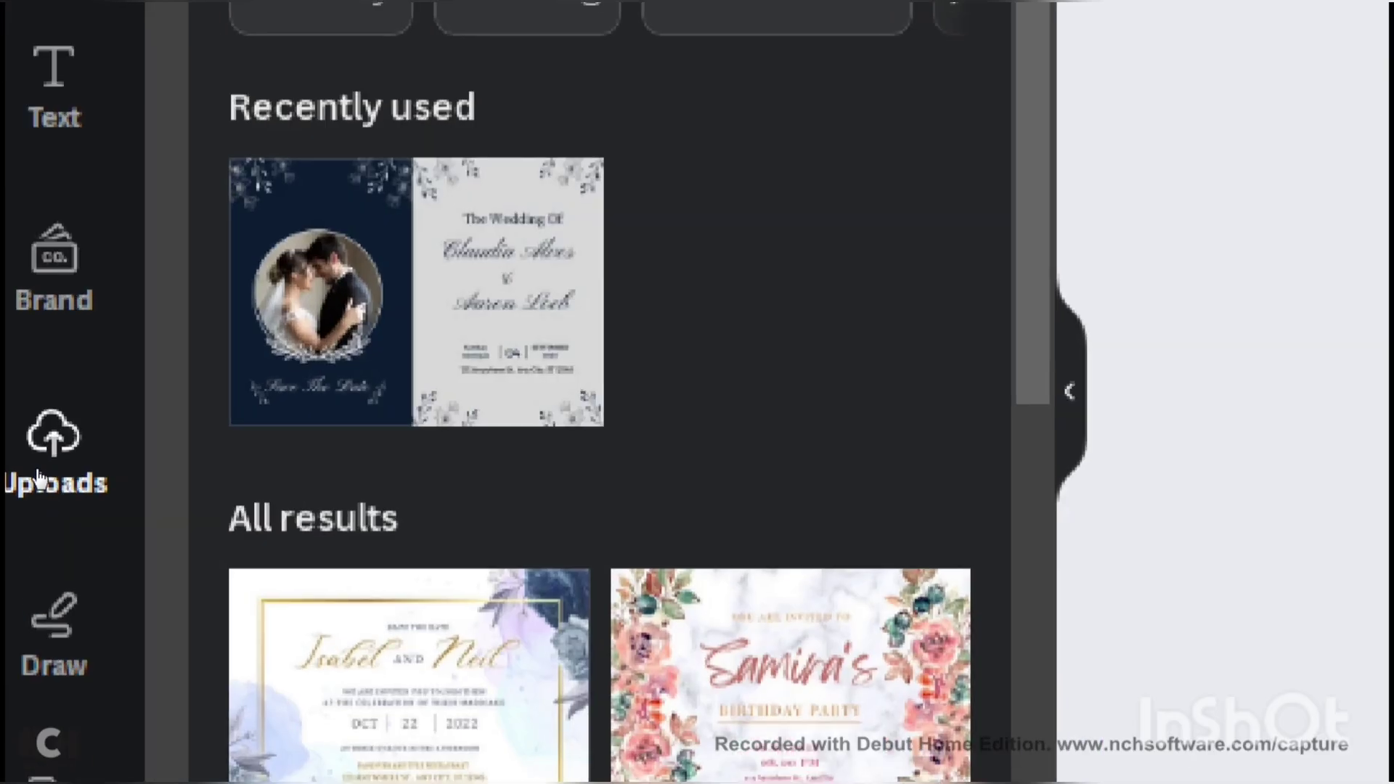
left_click(18, 472)
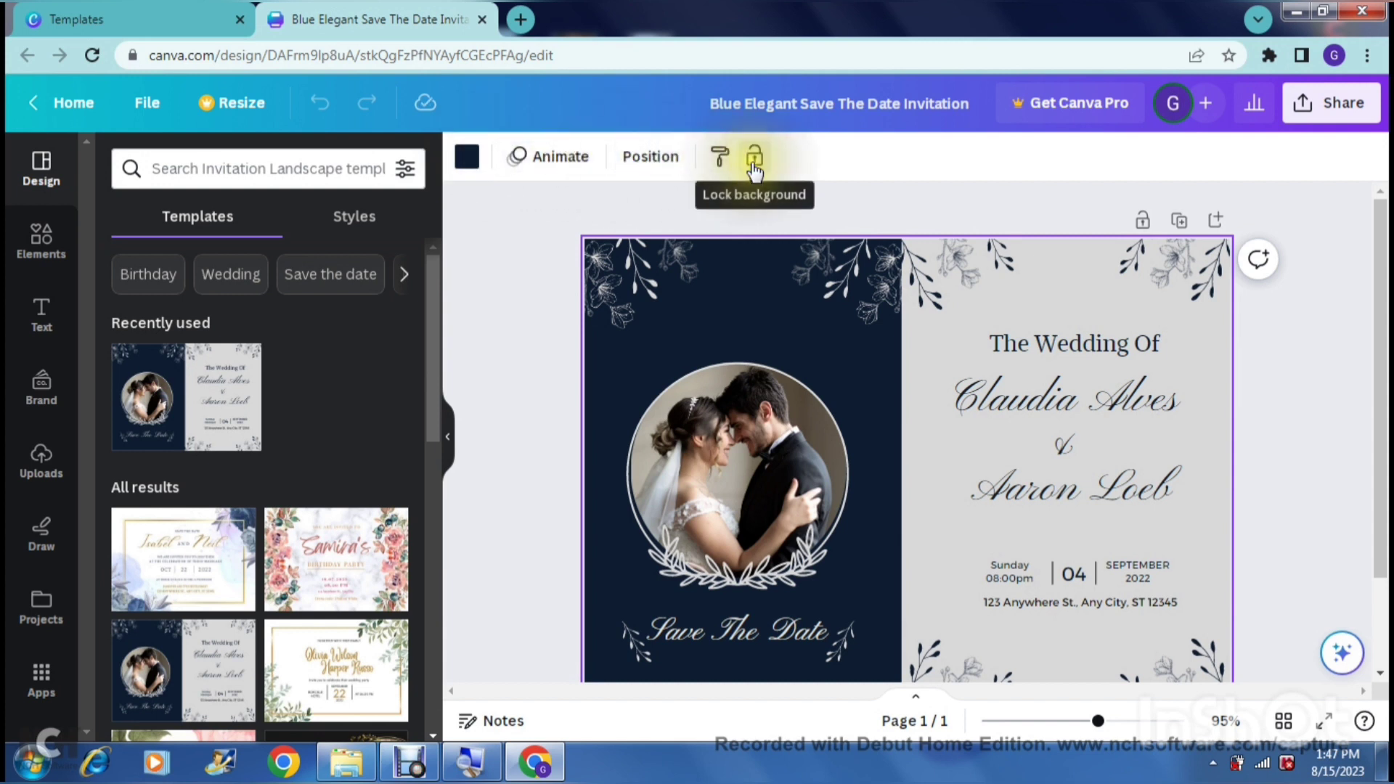
Recolour the navy left background panel to dark green #124D1A
left_click(467, 161)
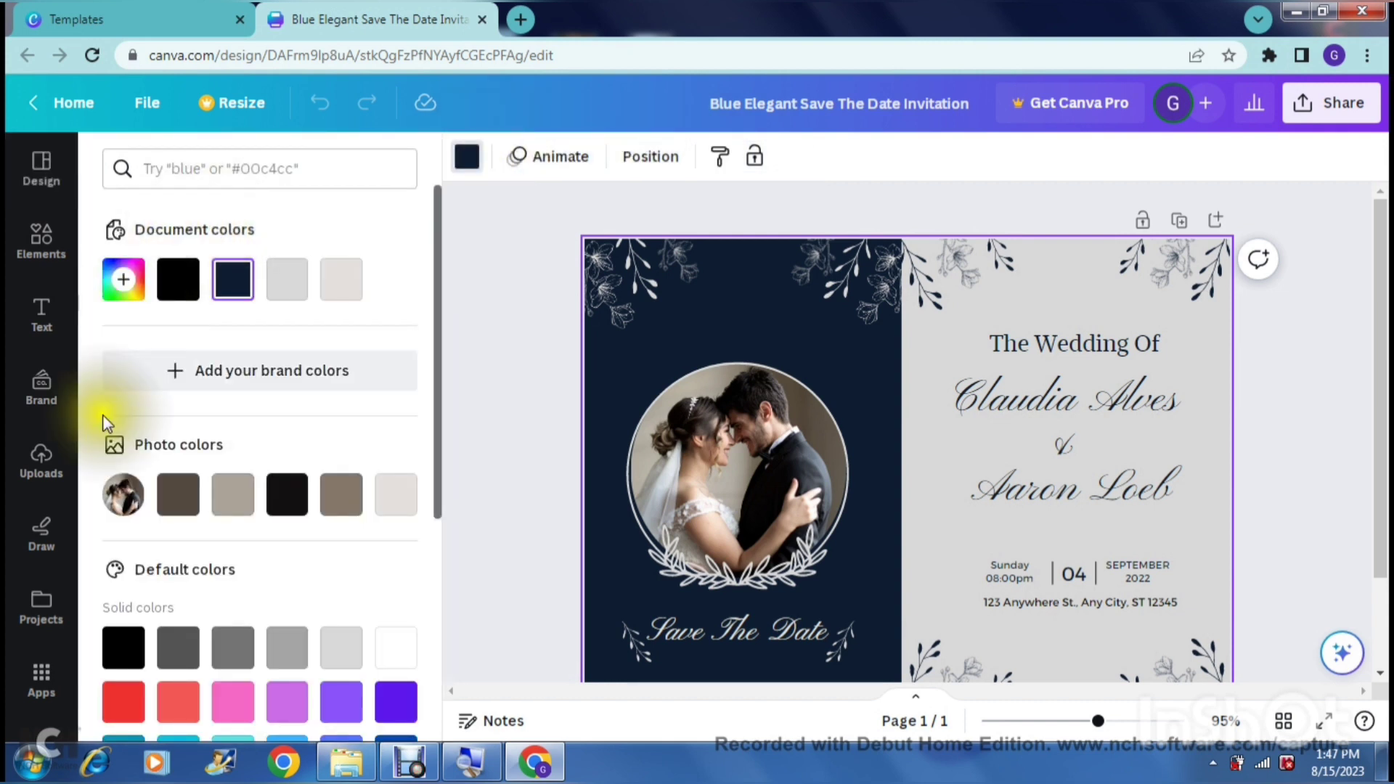
left_click_drag(436, 377, 433, 307)
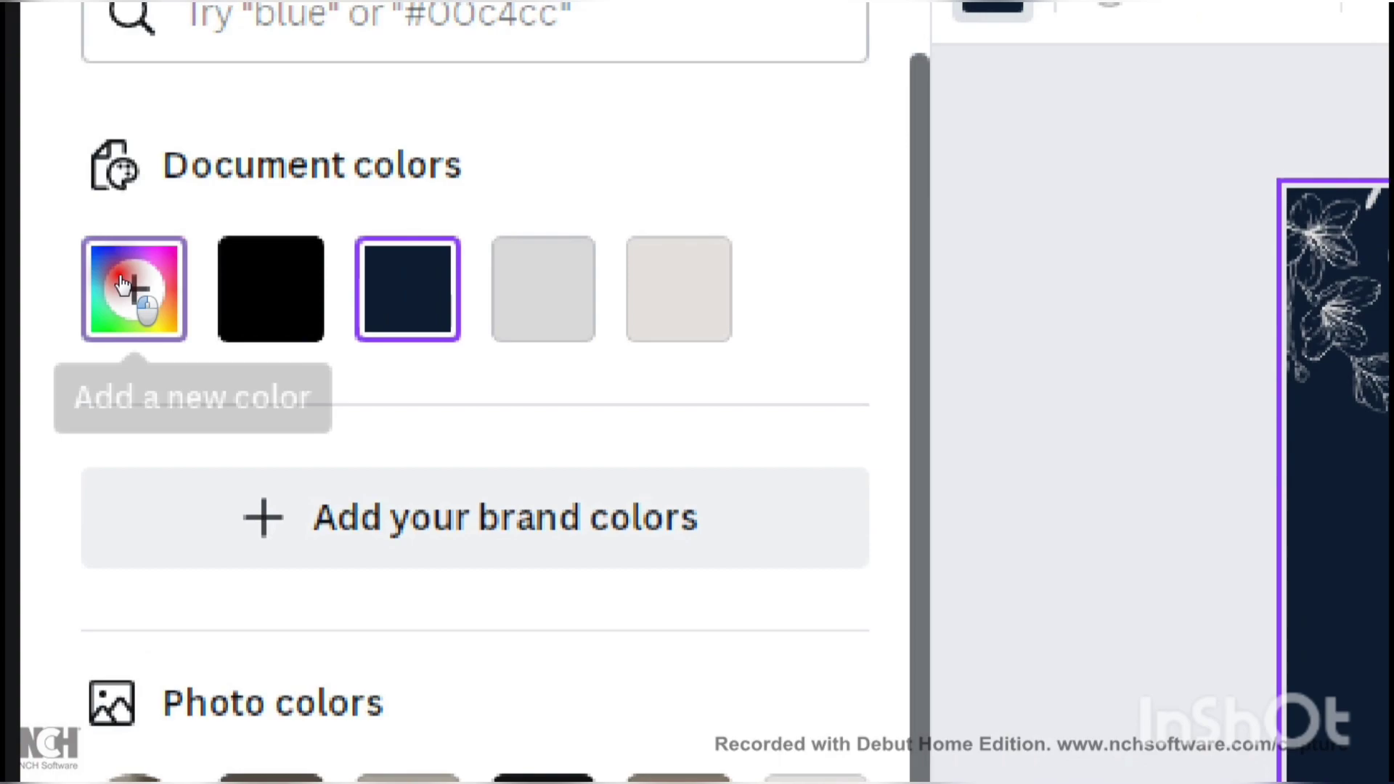
left_click(125, 283)
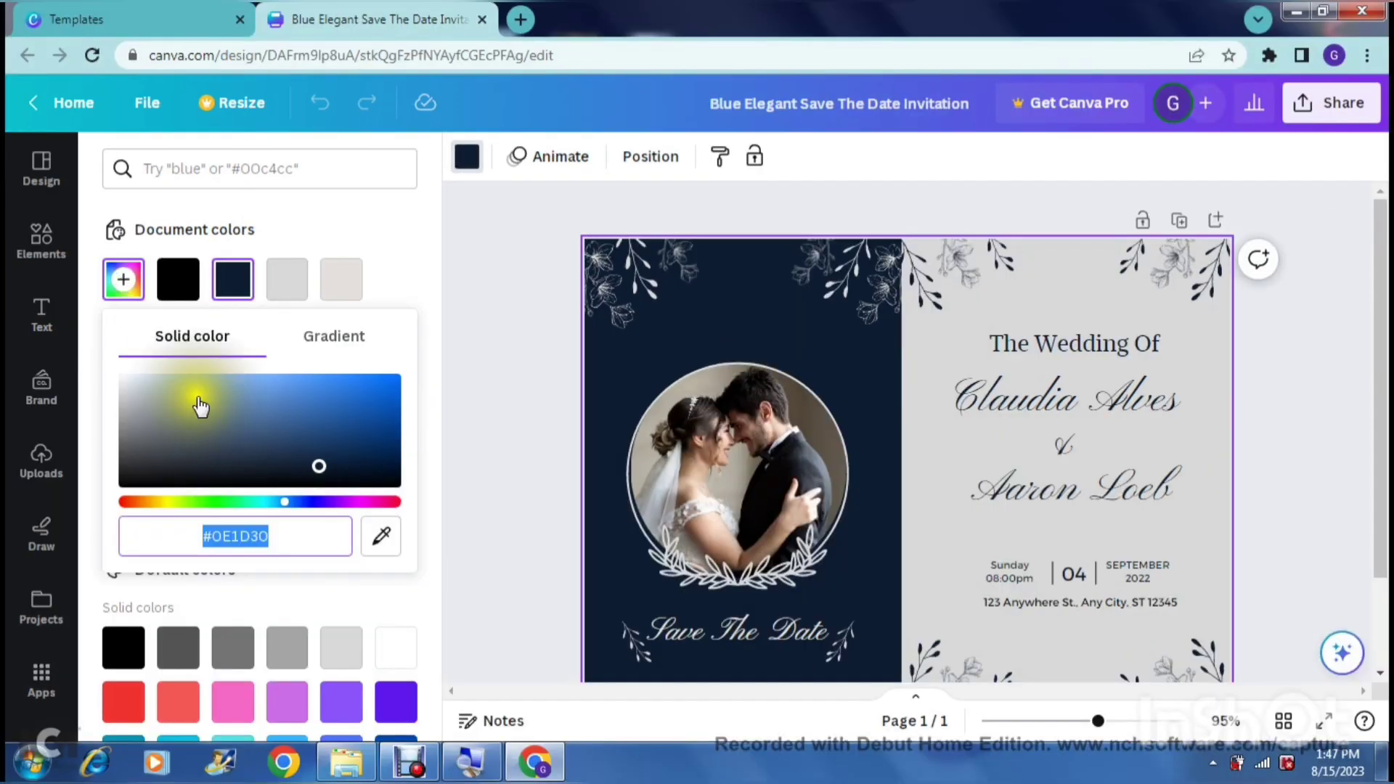
left_click_drag(286, 507, 225, 517)
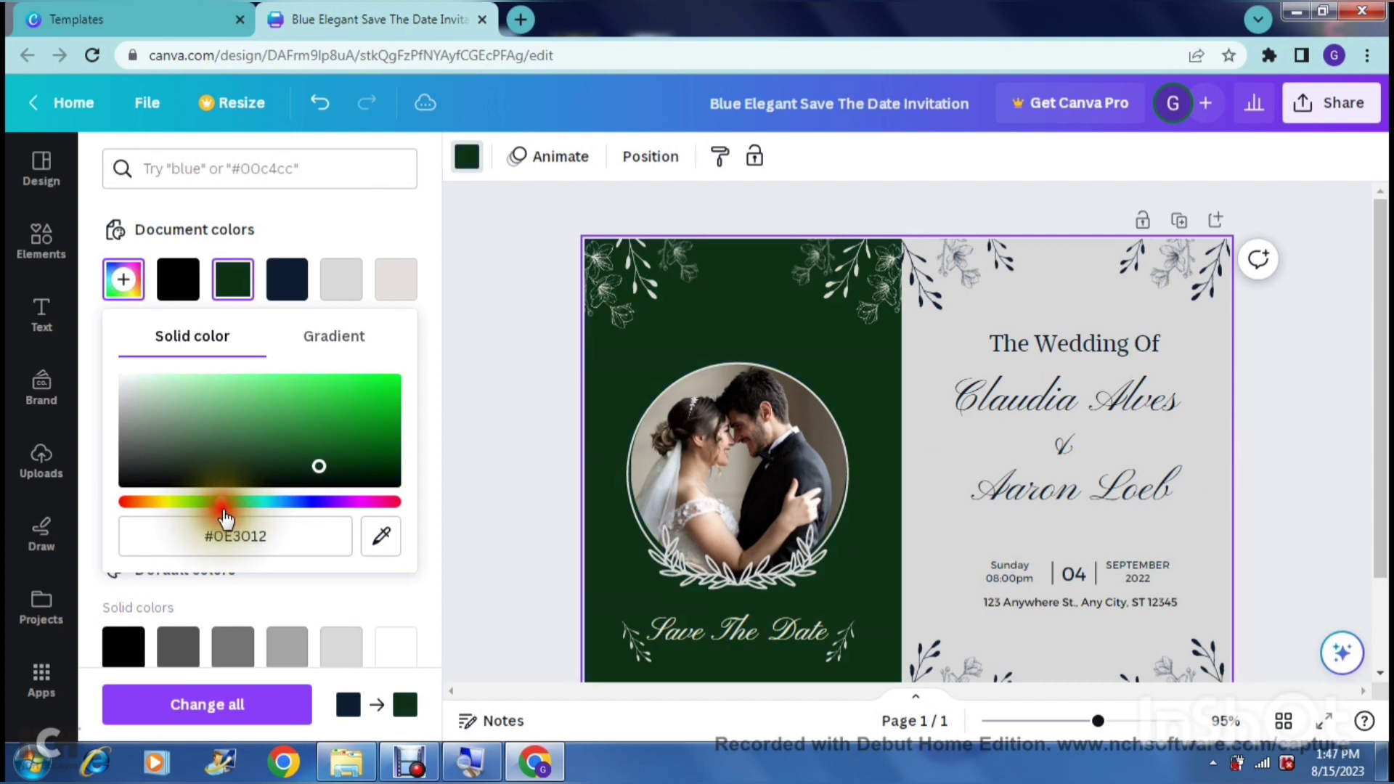
left_click_drag(316, 468, 336, 462)
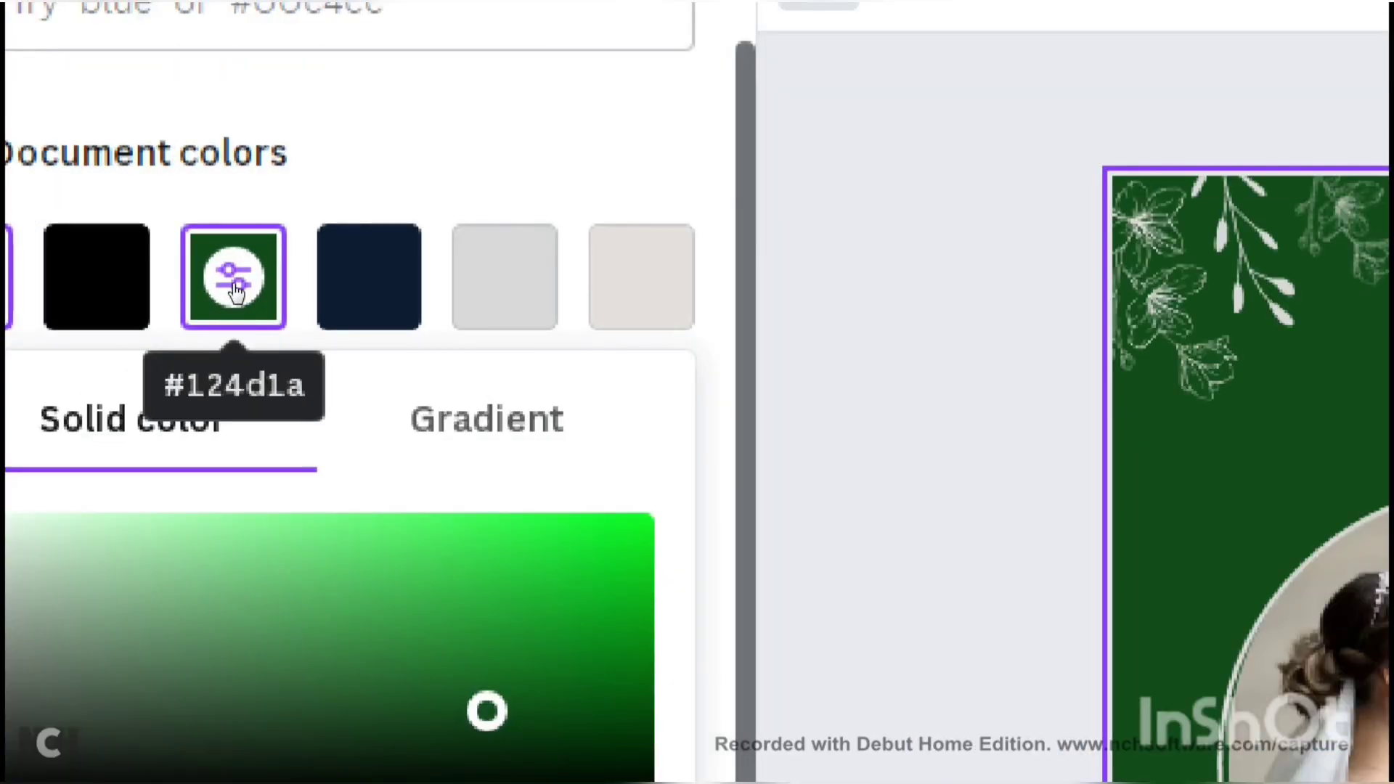
left_click(235, 282)
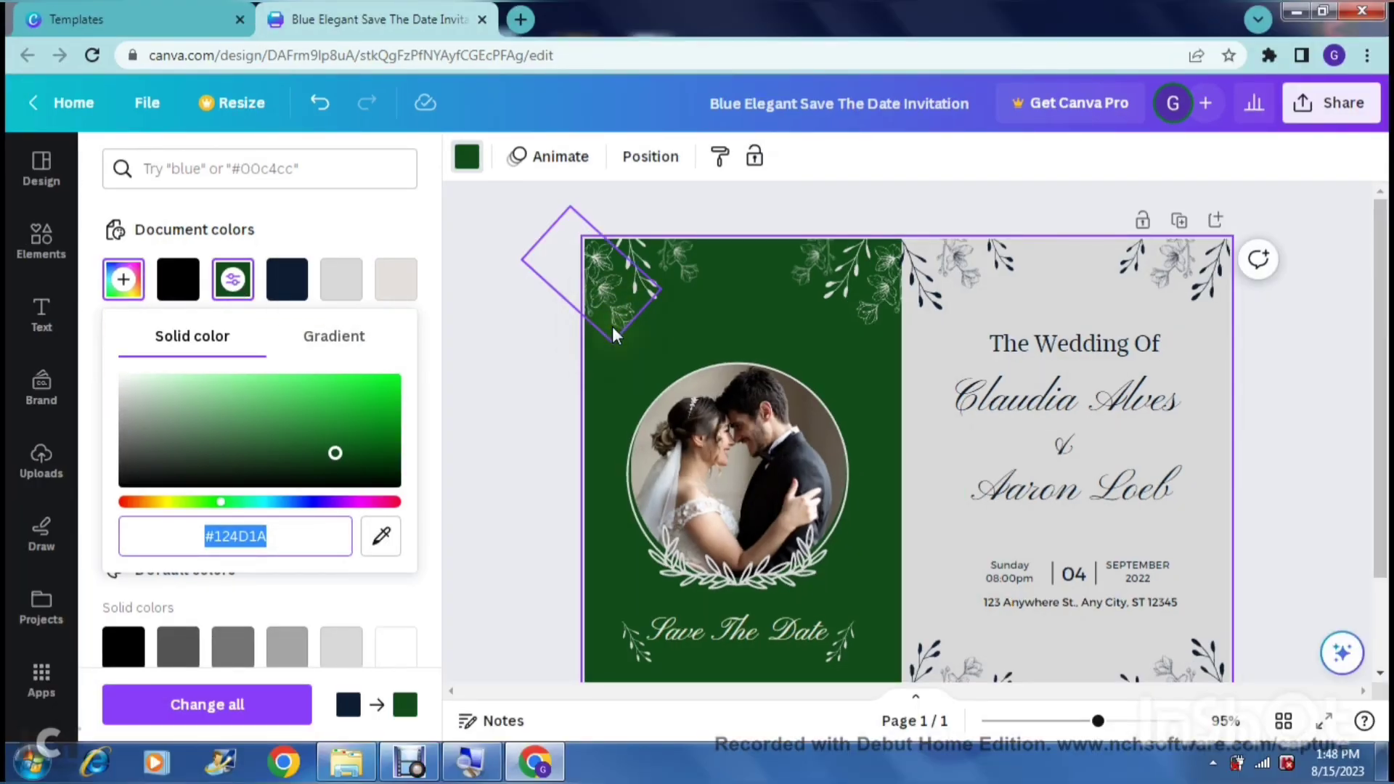
Recolour all the floral sprigs to yellow-green #DBDF29 using Change all
left_click(604, 295)
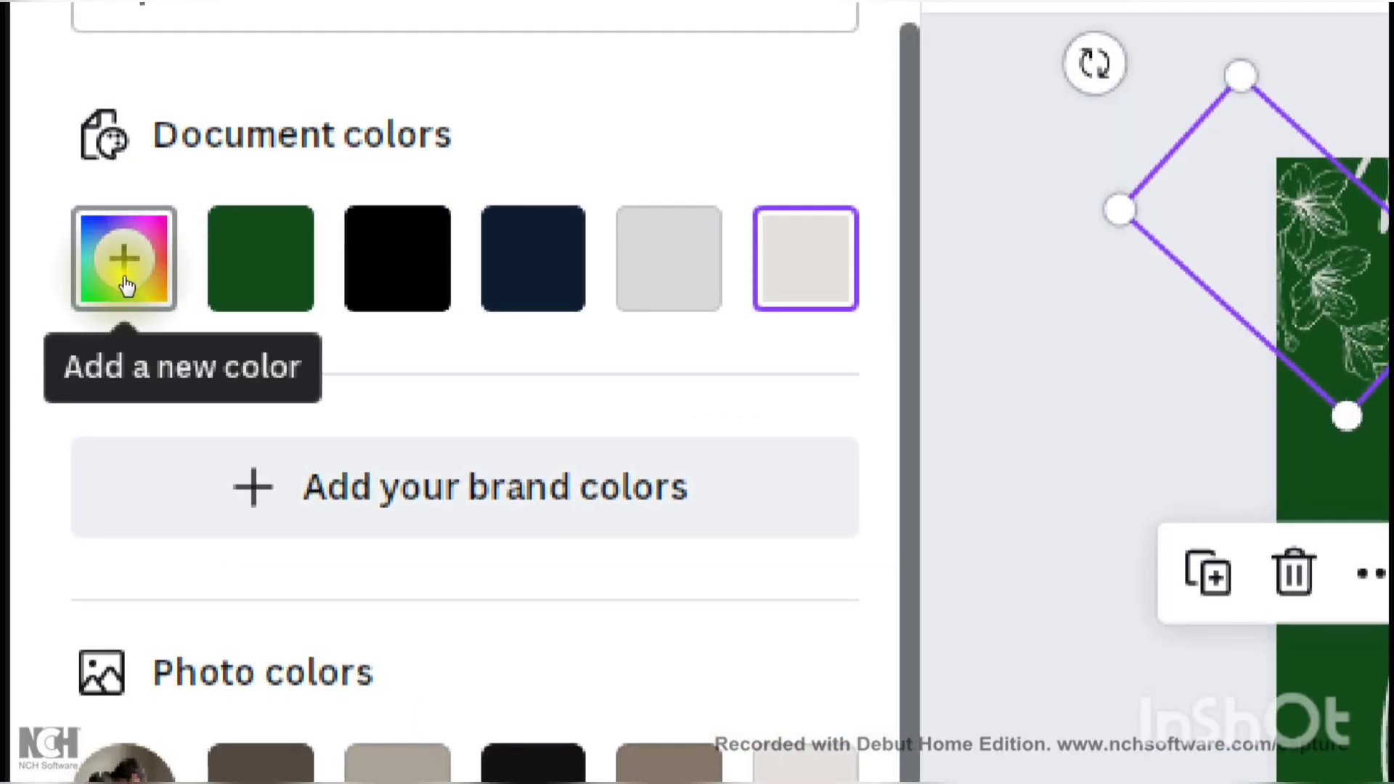
left_click(124, 291)
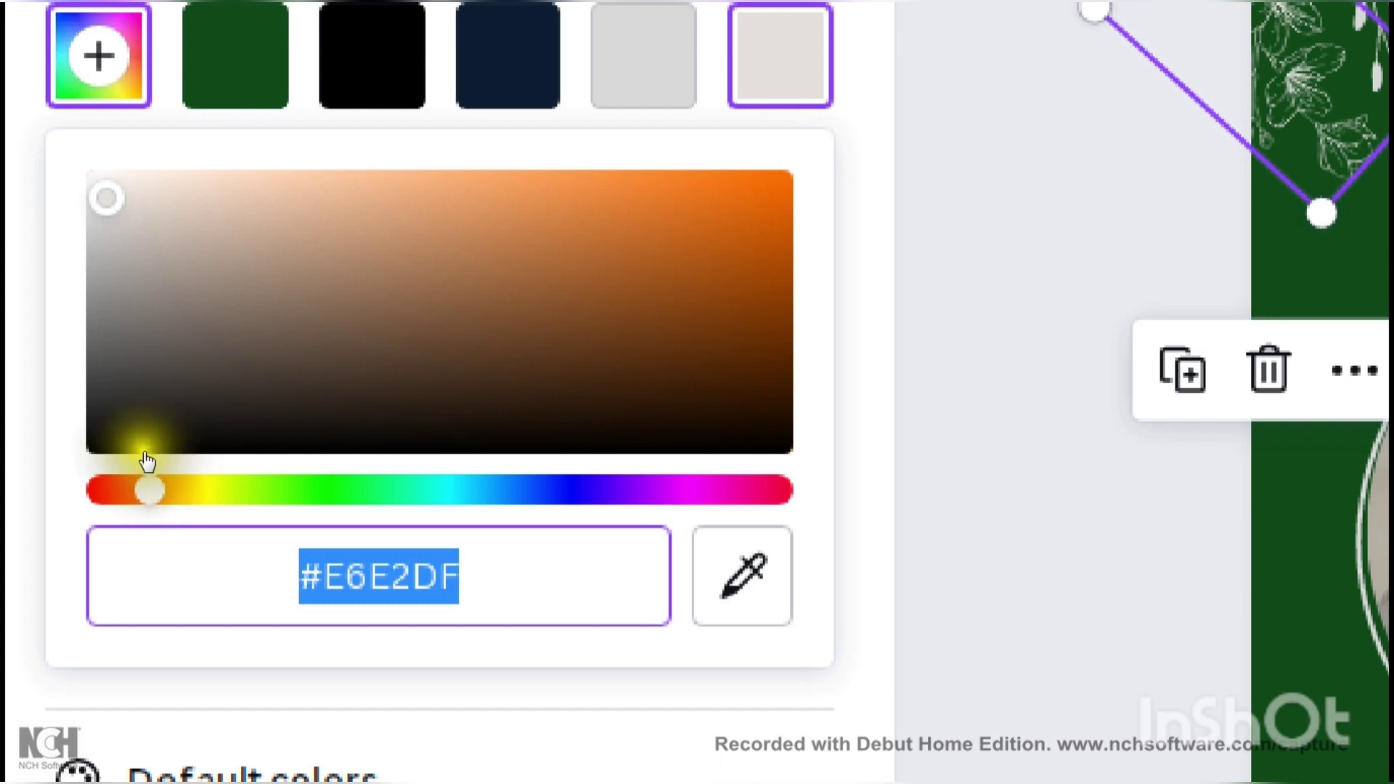
left_click(175, 668)
left_click_drag(149, 464, 179, 469)
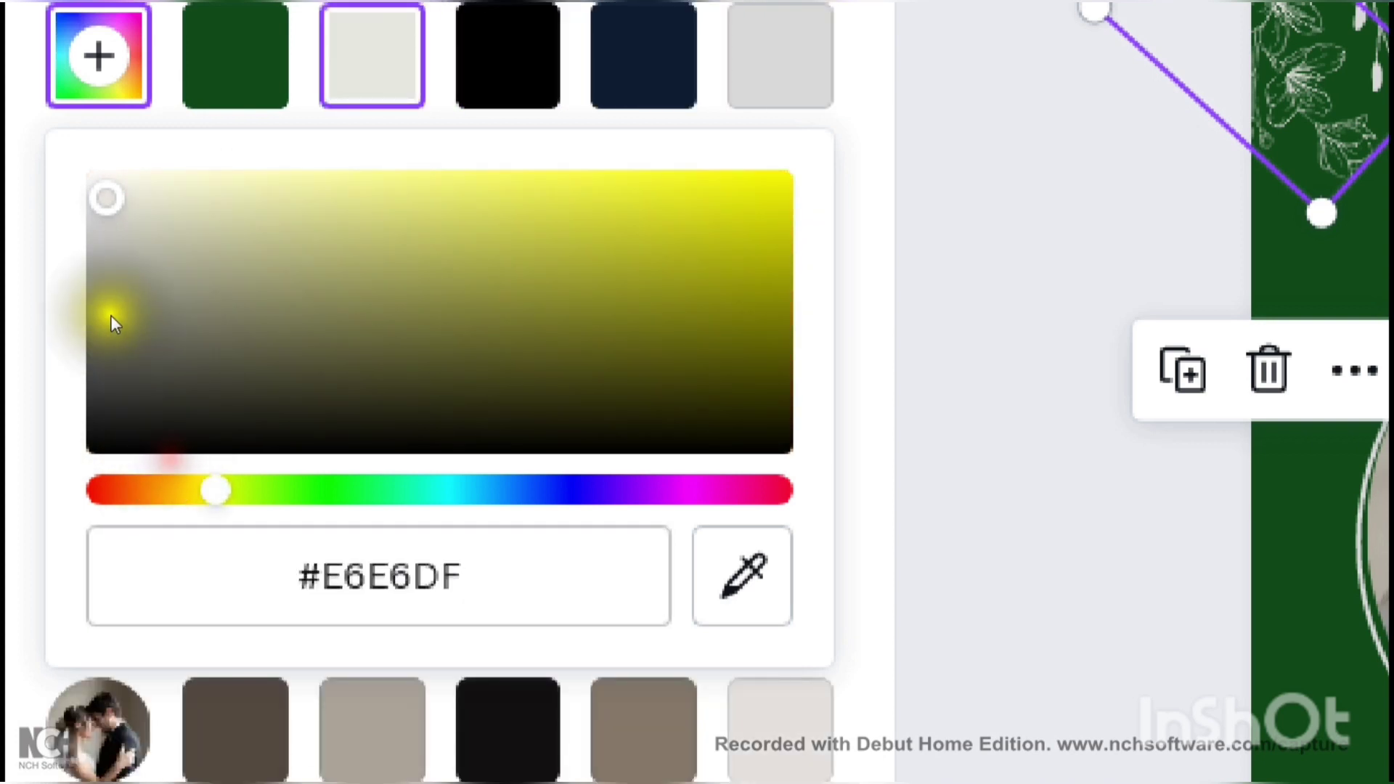
left_click_drag(128, 347, 355, 352)
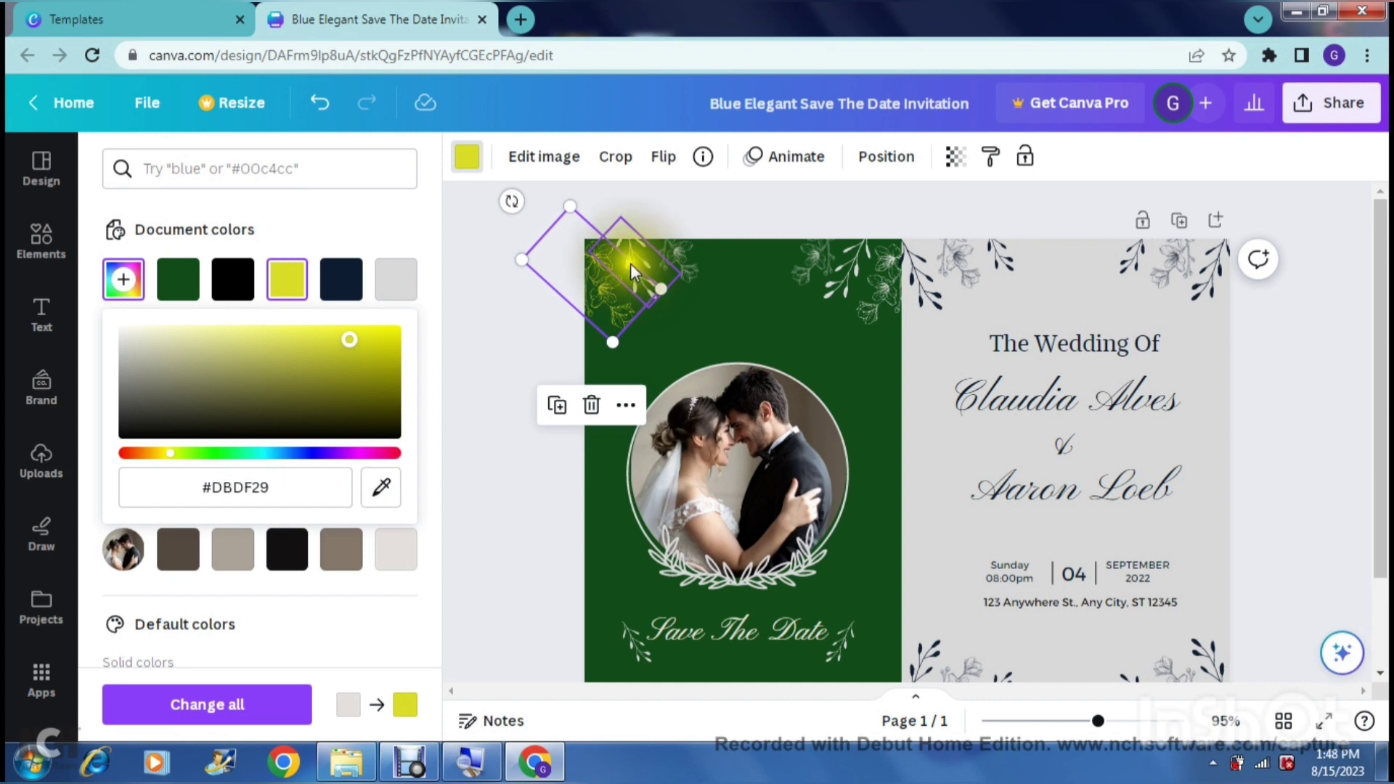
left_click(440, 277)
left_click_drag(440, 278, 437, 402)
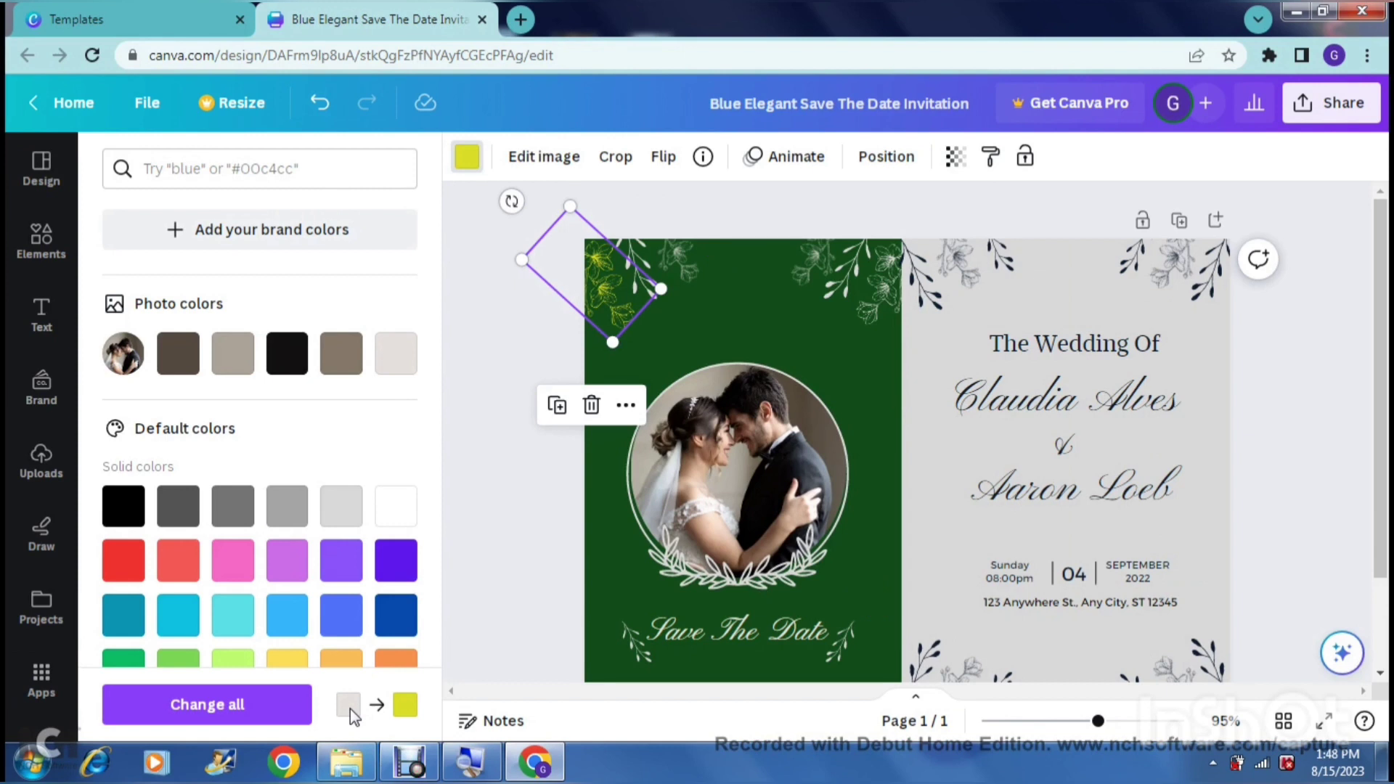
left_click(272, 719)
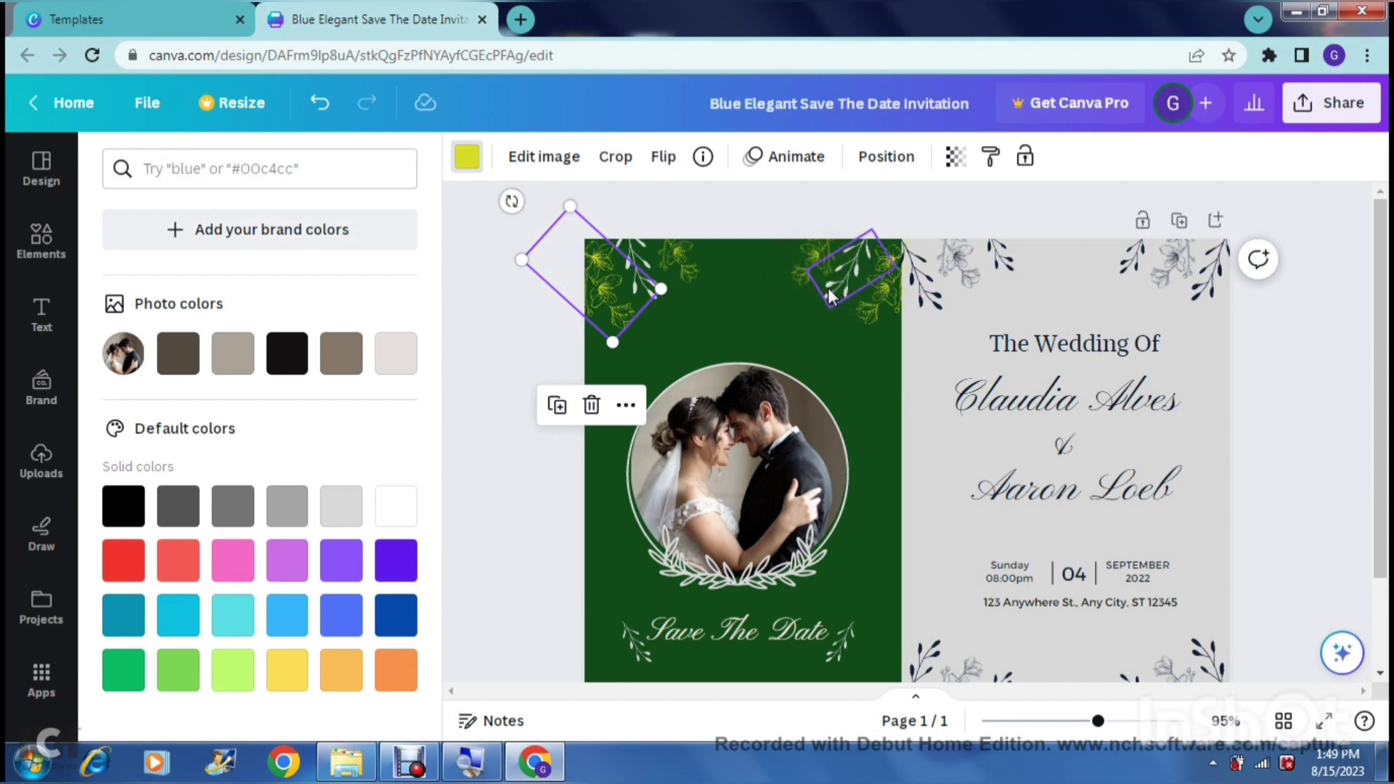
left_click(502, 456)
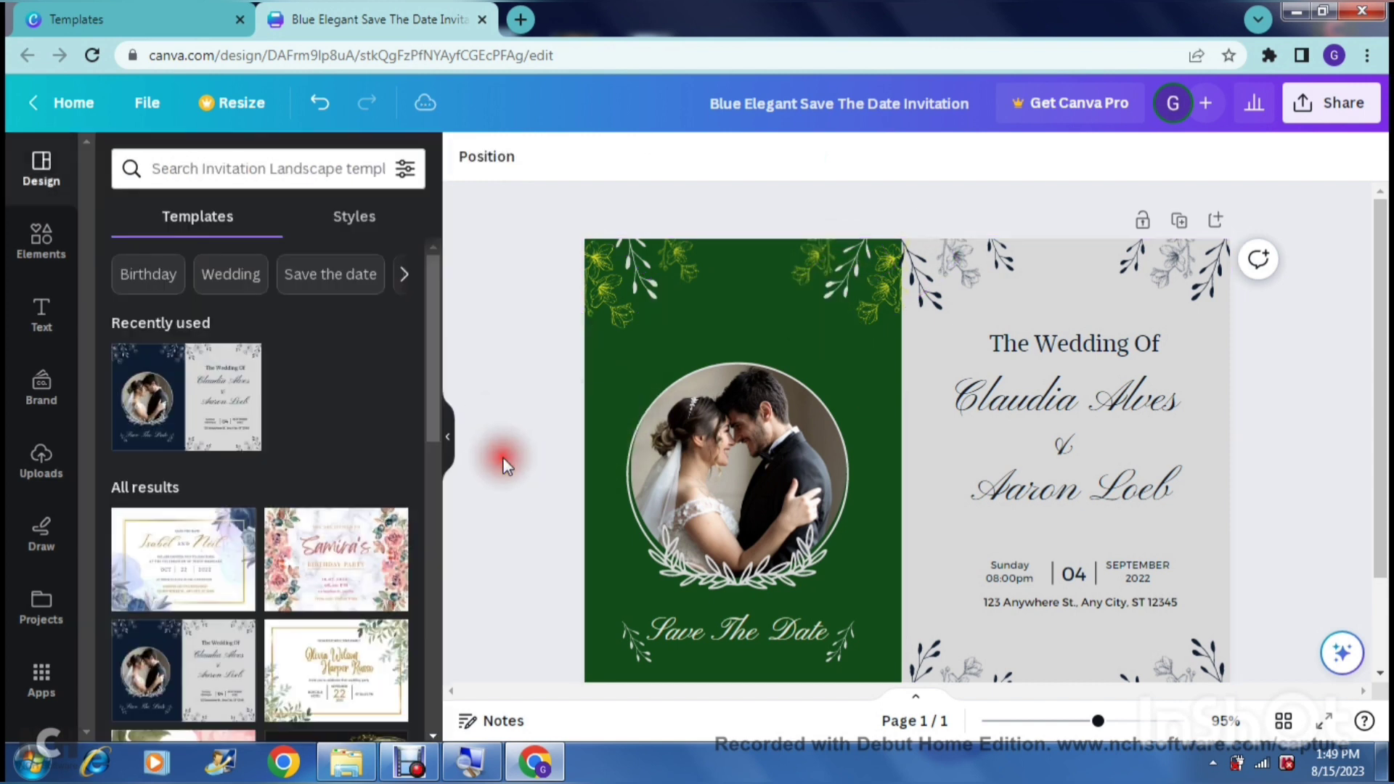
Select the couple photo, review the Uploads panel's media options, then select the Save The Date text
left_click(725, 462)
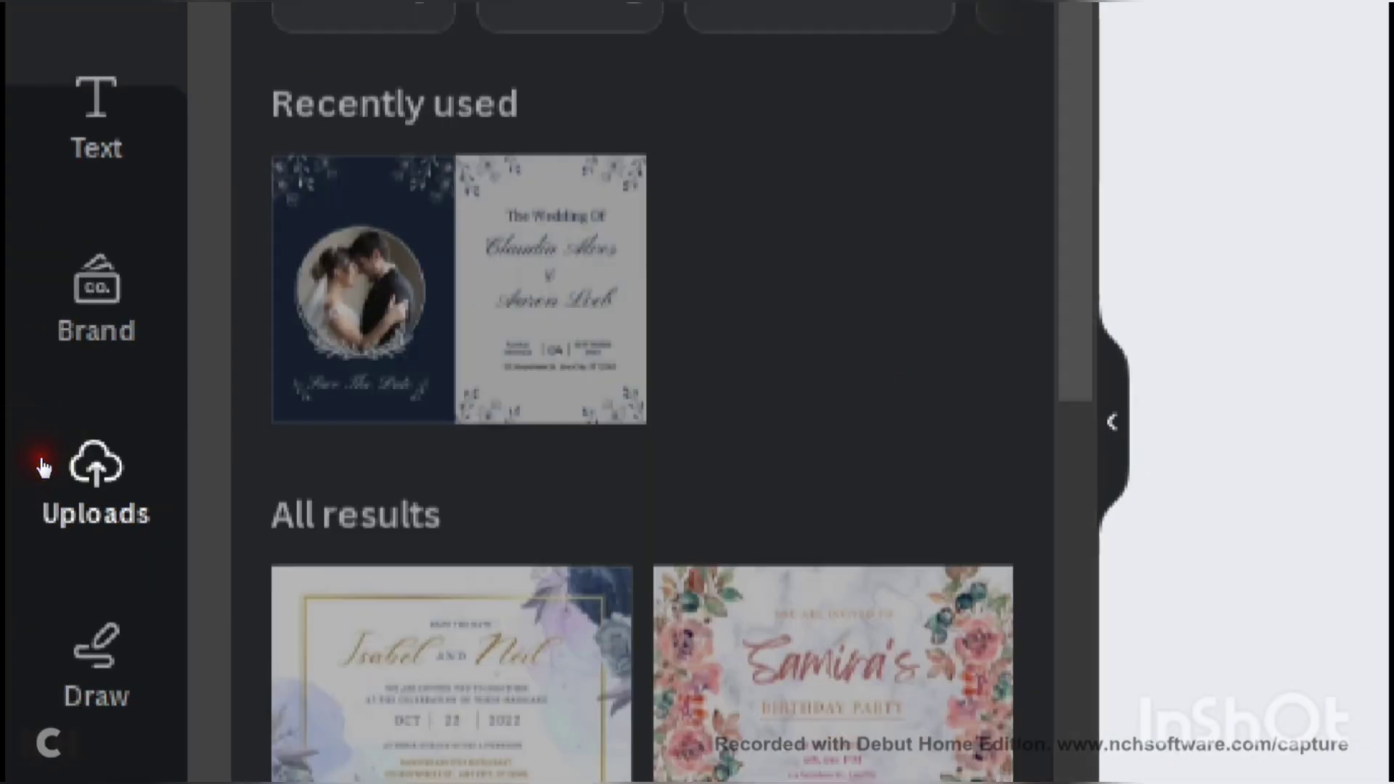
left_click(43, 469)
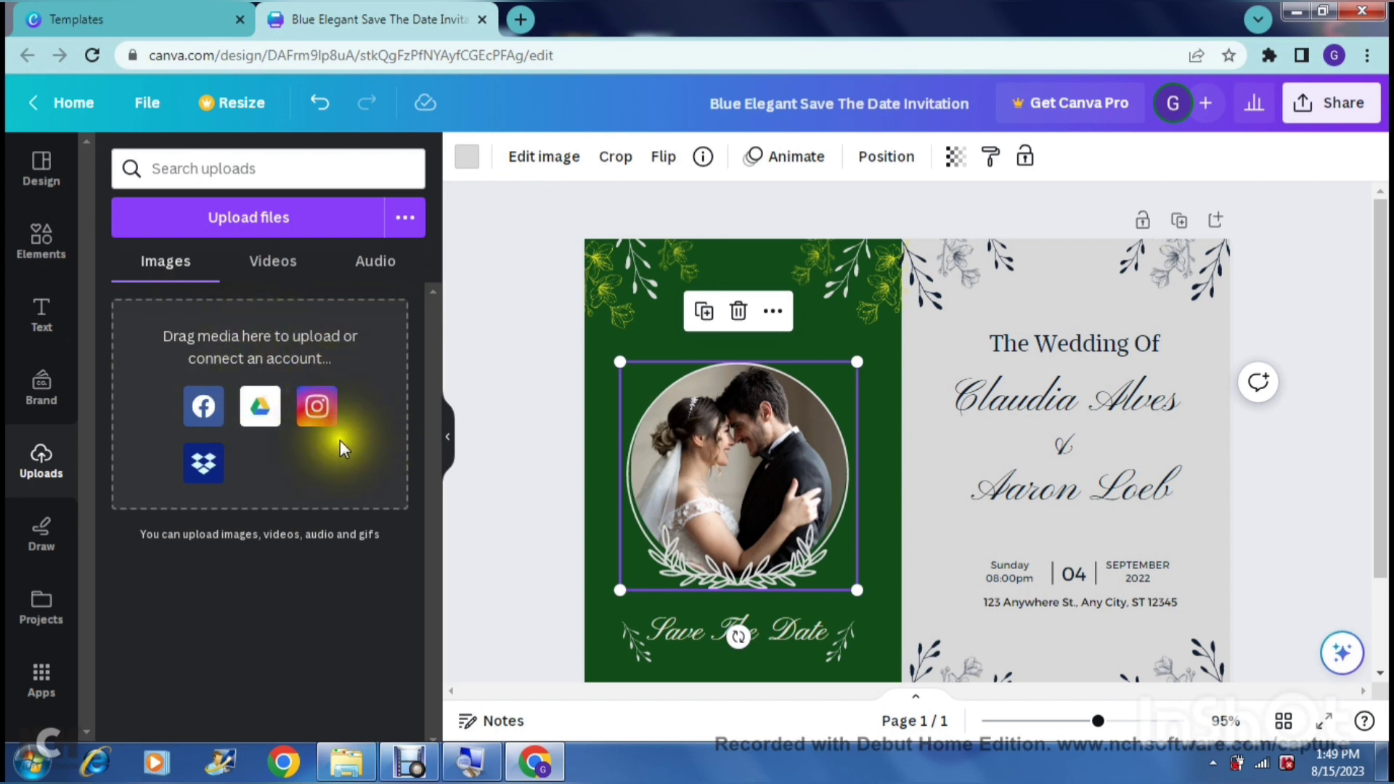
left_click(219, 459)
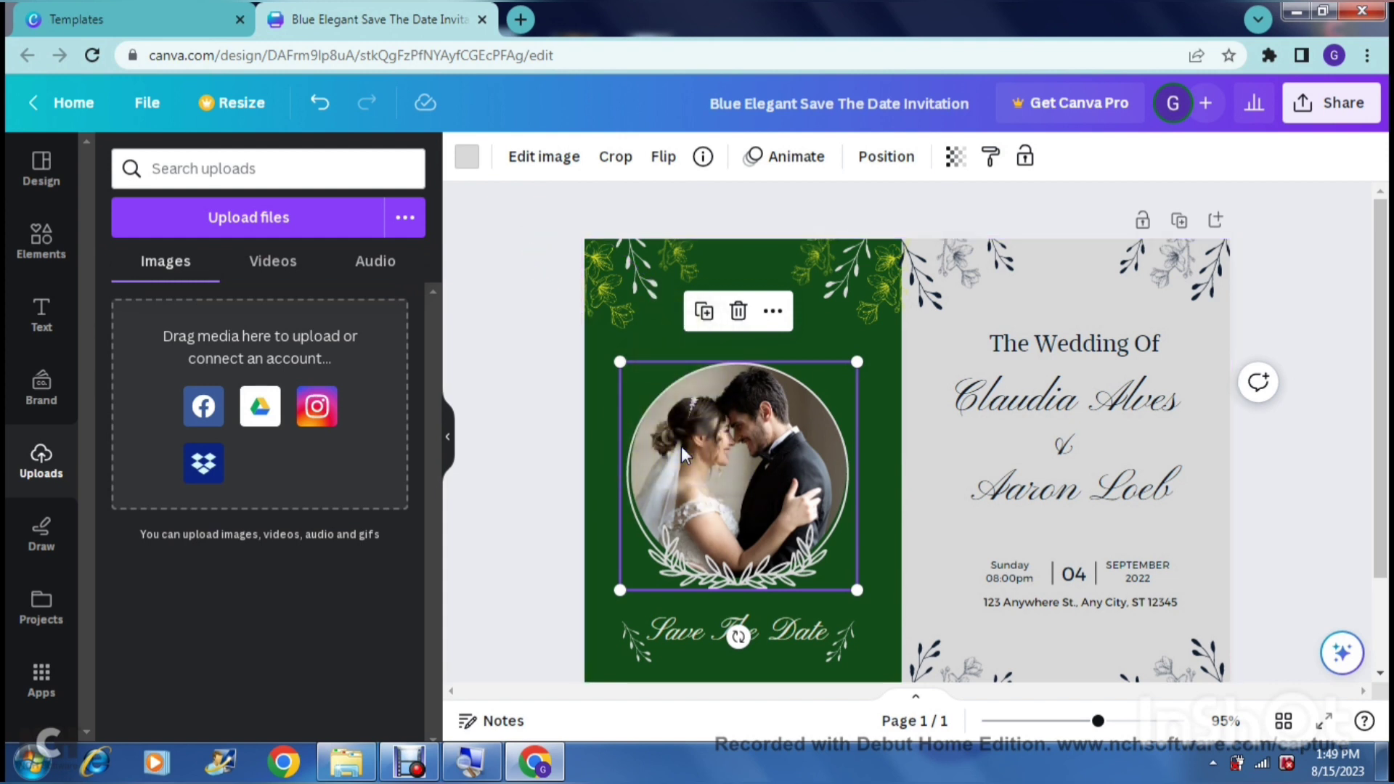
left_click(742, 461)
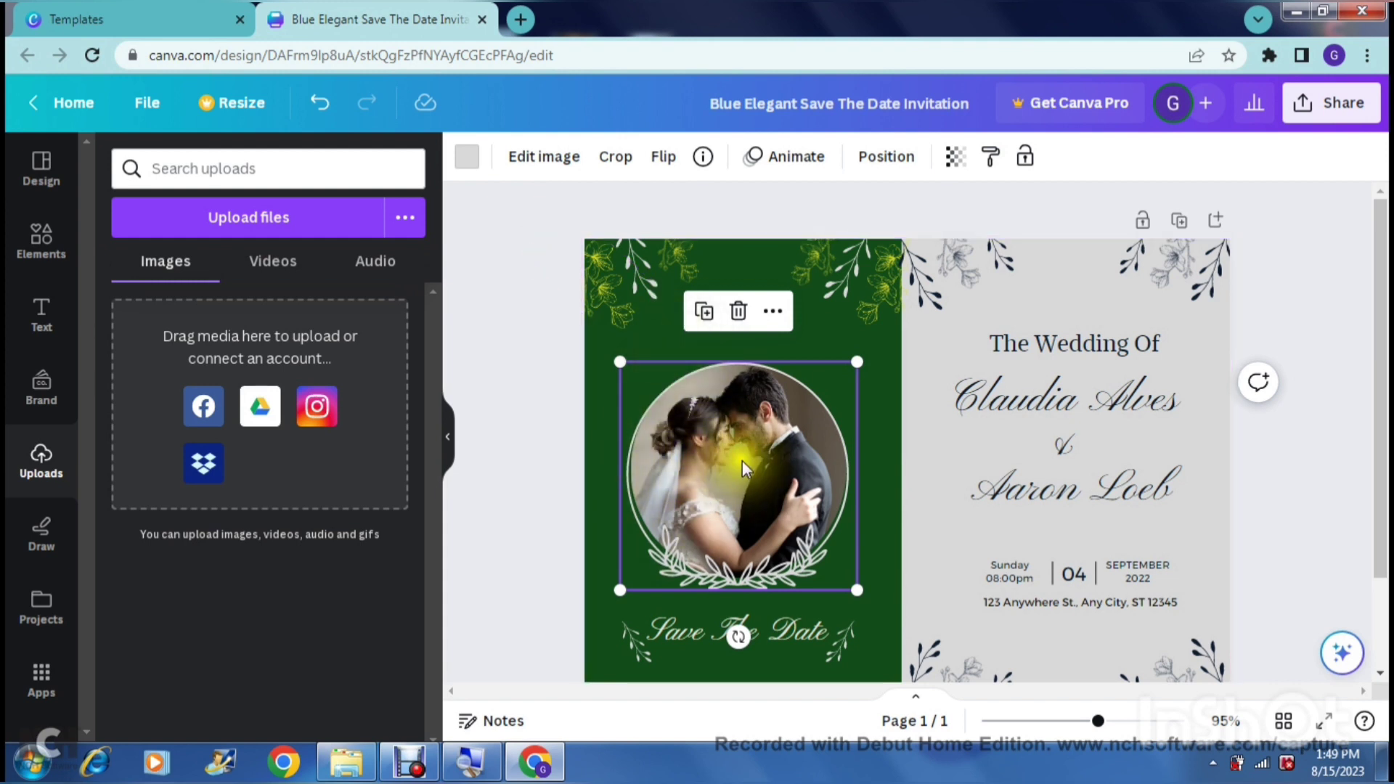
left_click(684, 628)
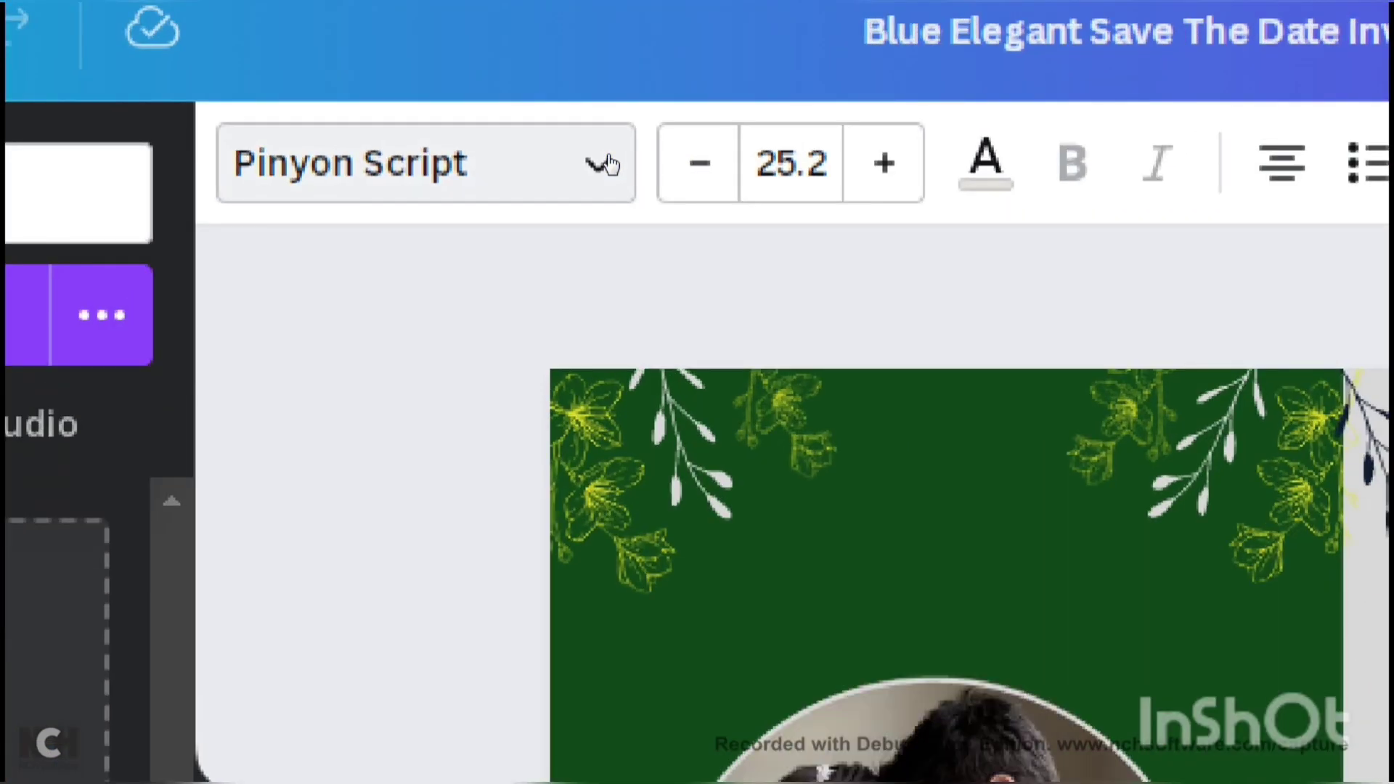
Change the Save The Date font from Pinyon Script to TT Interphases
left_click(609, 165)
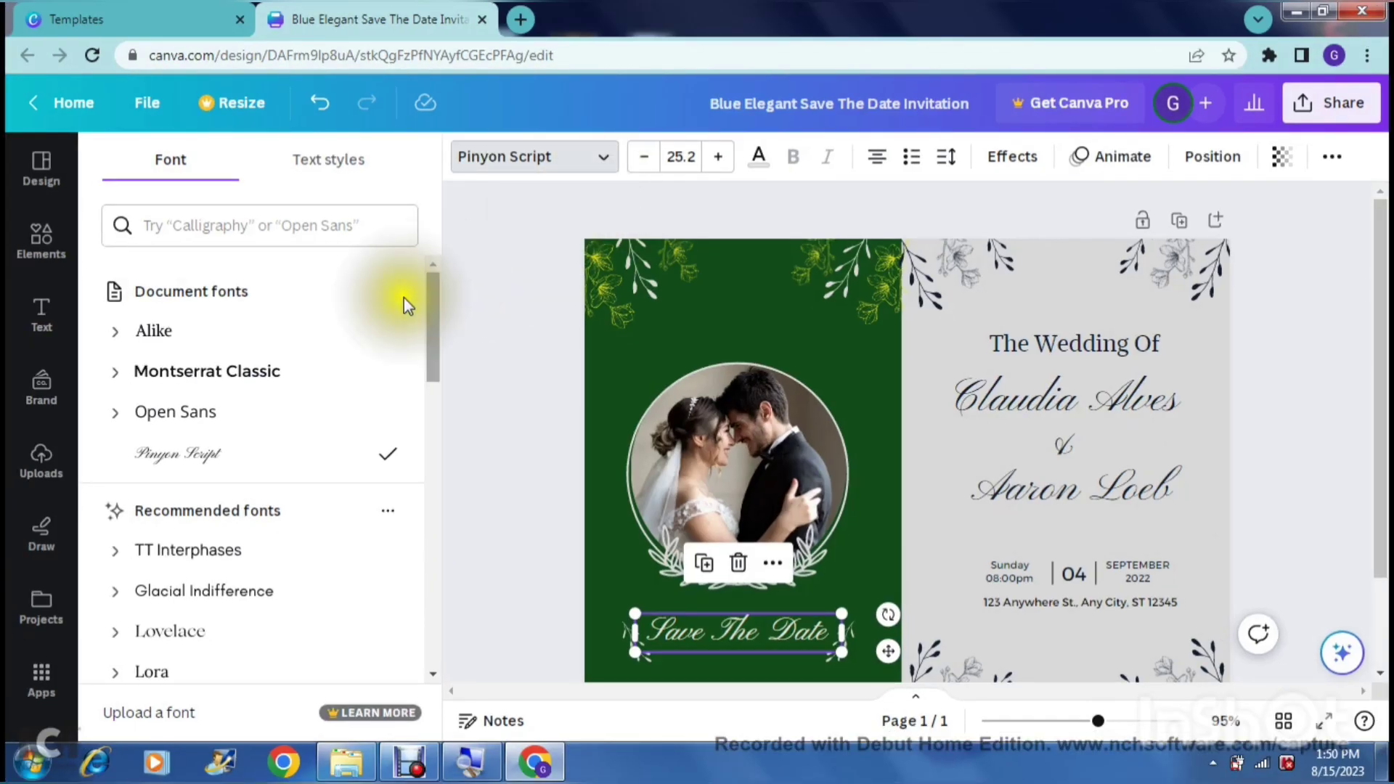
left_click(431, 309)
left_click_drag(430, 306, 433, 332)
left_click(242, 450)
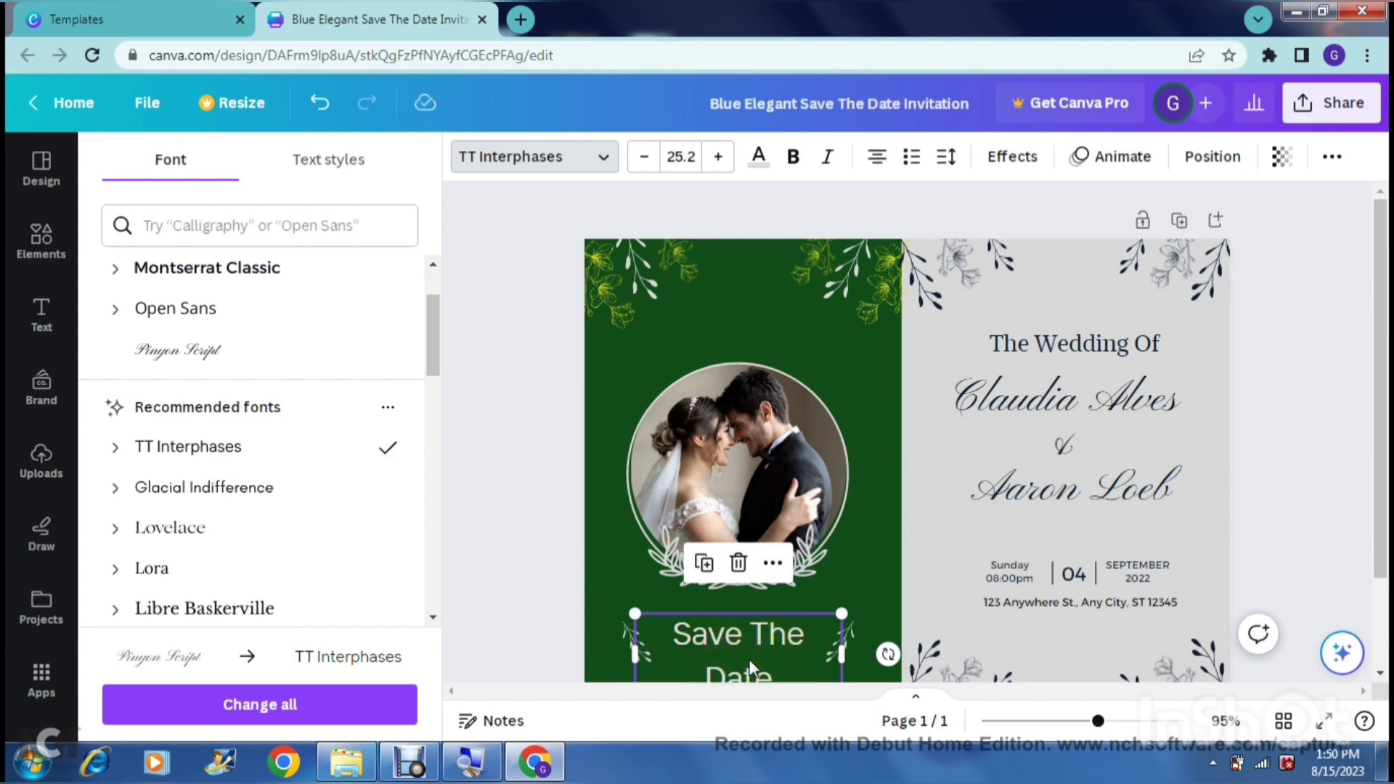
Widen the Save The Date box to one line and centre it beneath the couple photo
left_click(635, 656)
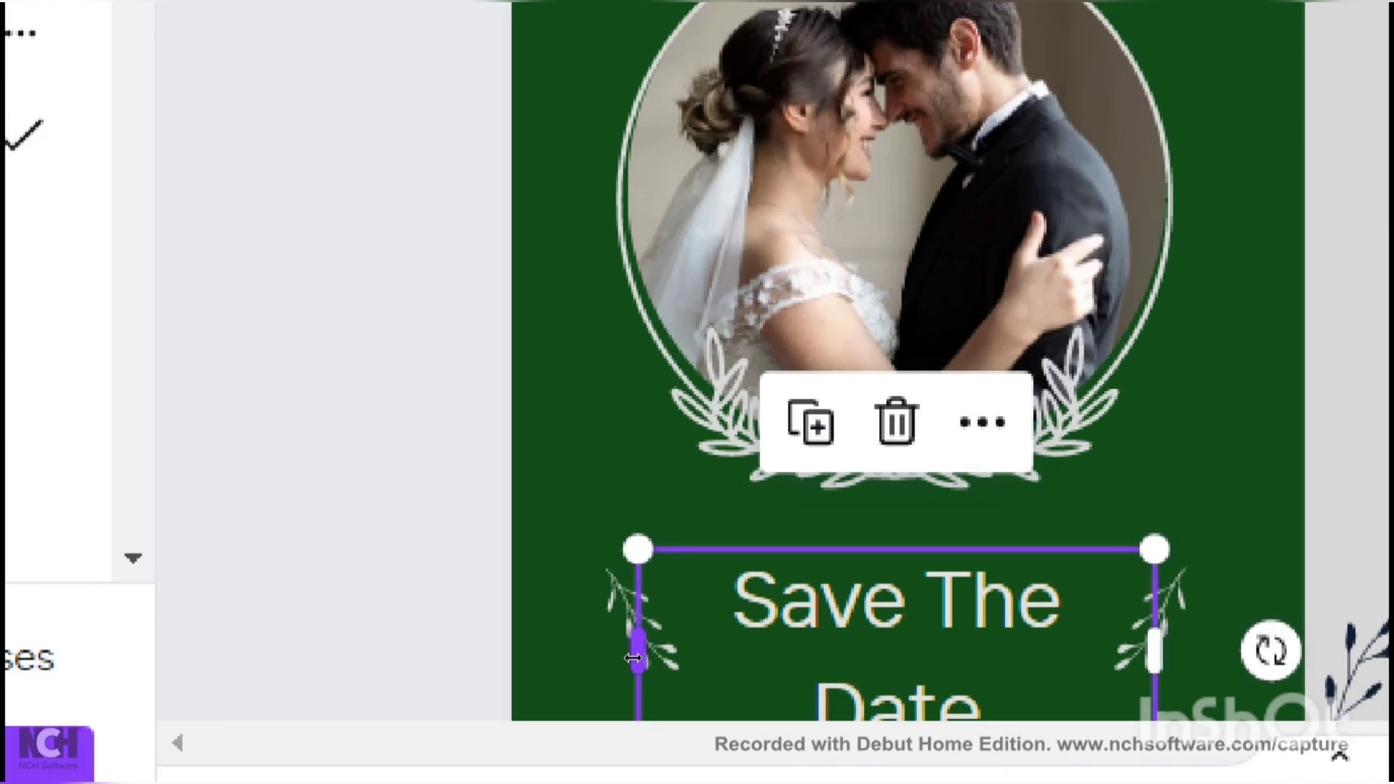
left_click_drag(635, 658, 603, 655)
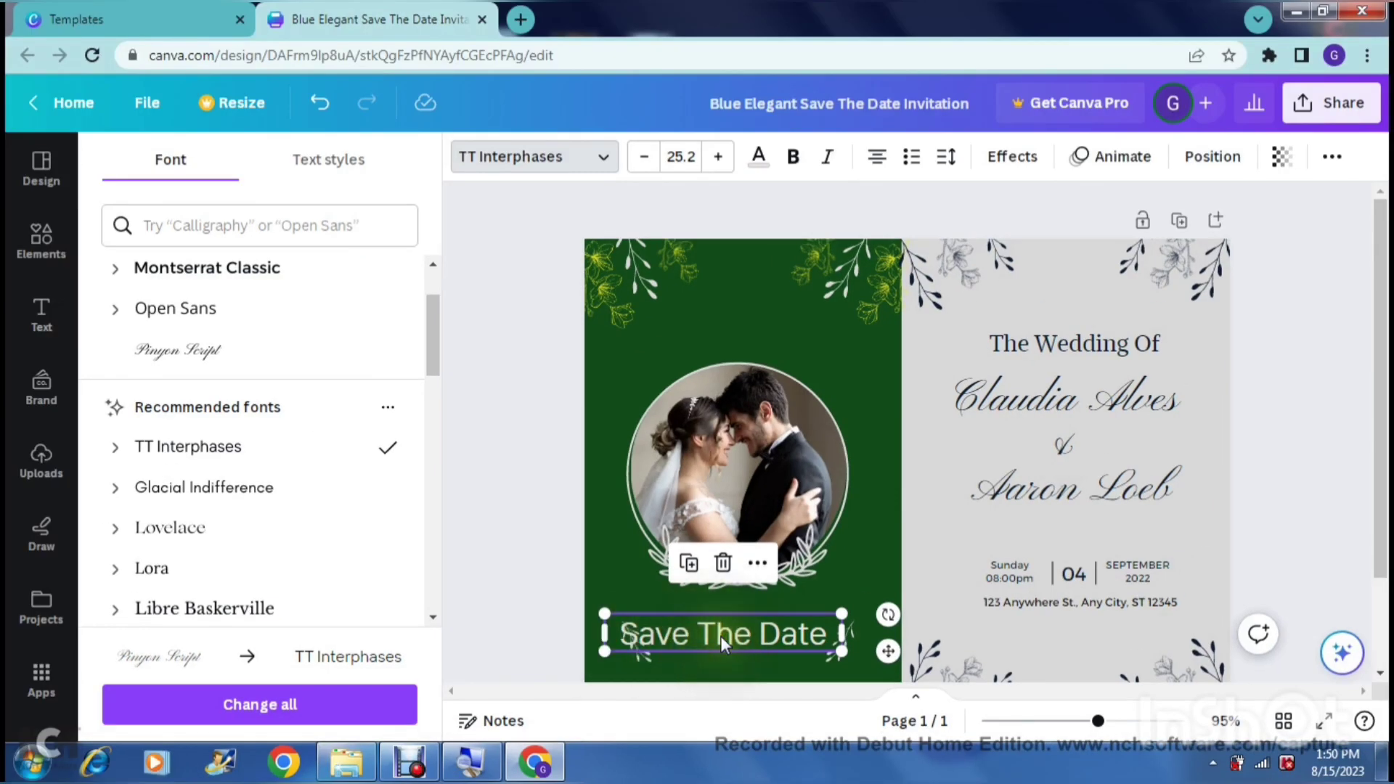
left_click(720, 635)
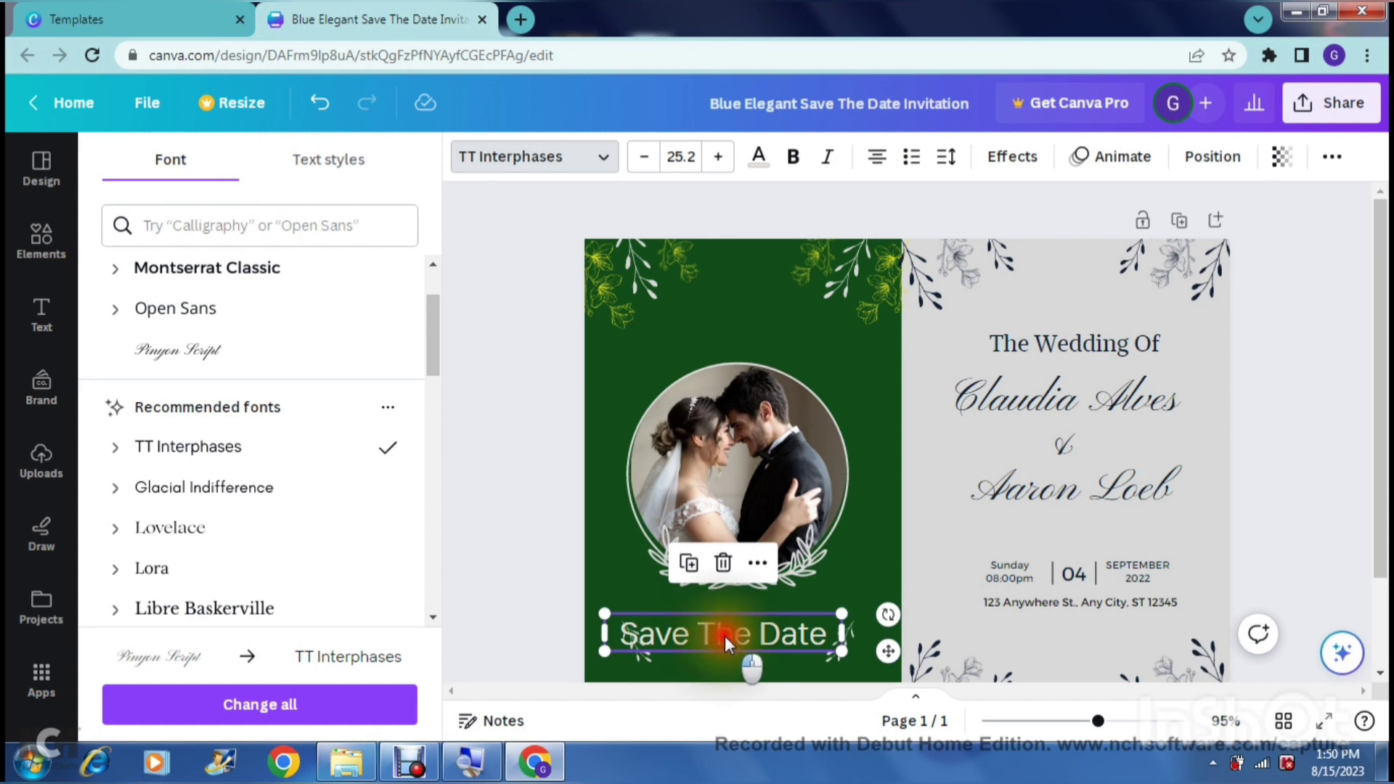
left_click_drag(725, 636, 735, 639)
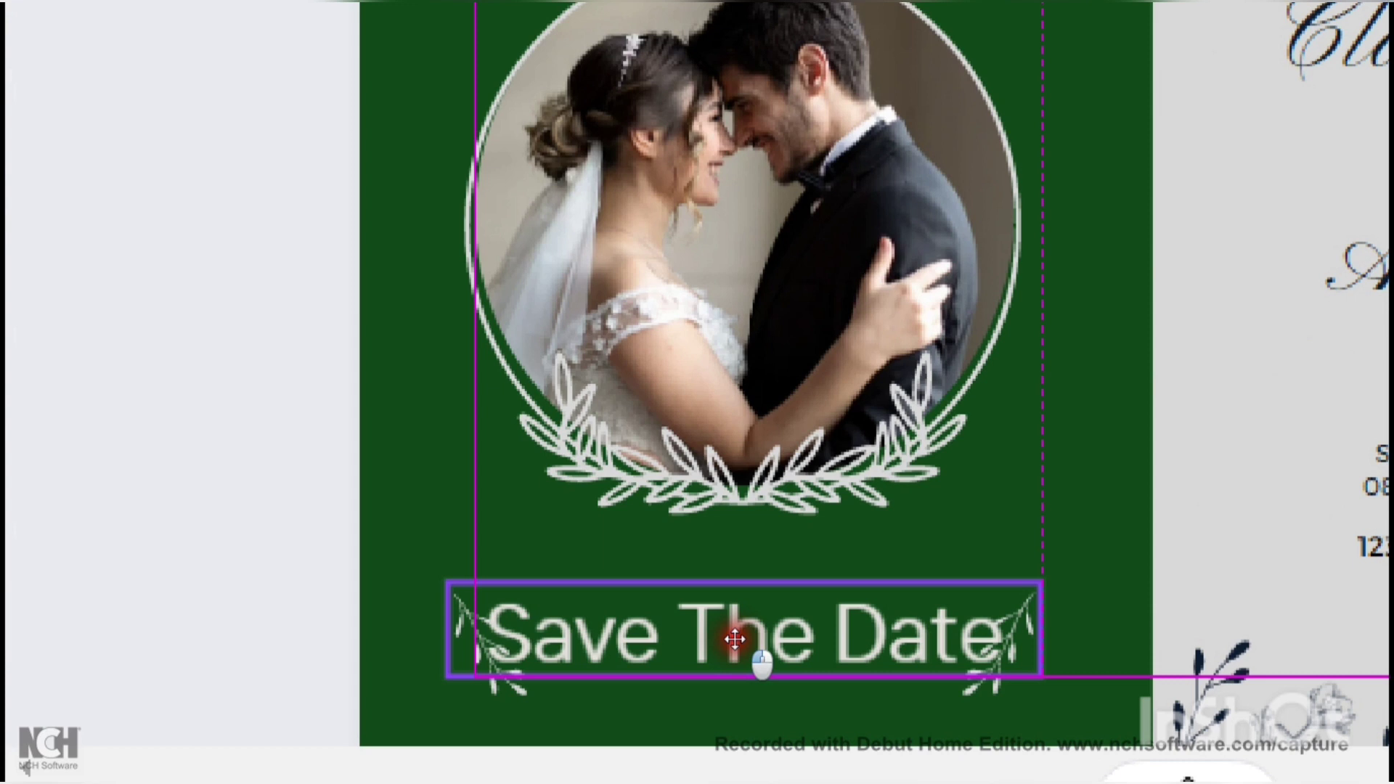
mouse_move(735, 639)
left_mouse_down()
mouse_move(712, 644)
mouse_move(735, 623)
left_mouse_up()
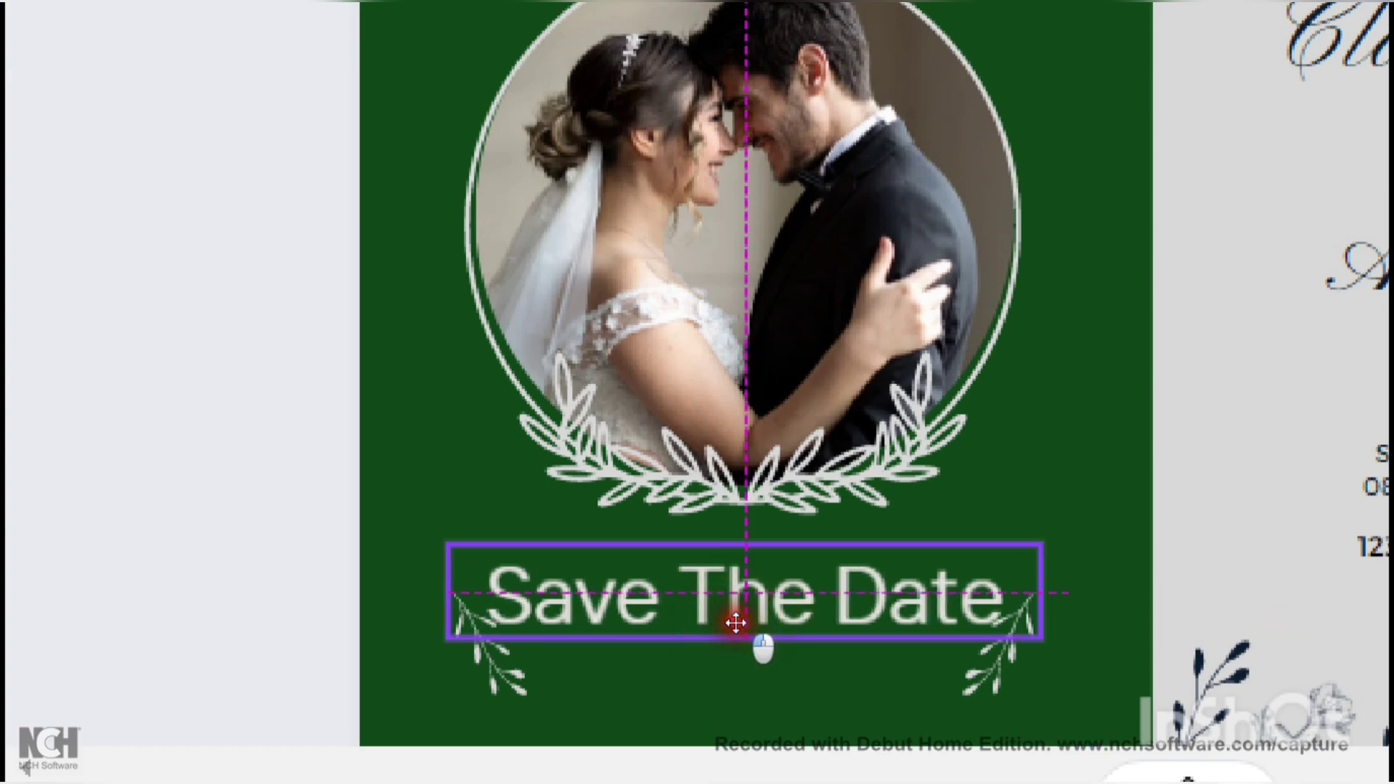
left_click_drag(736, 623, 736, 623)
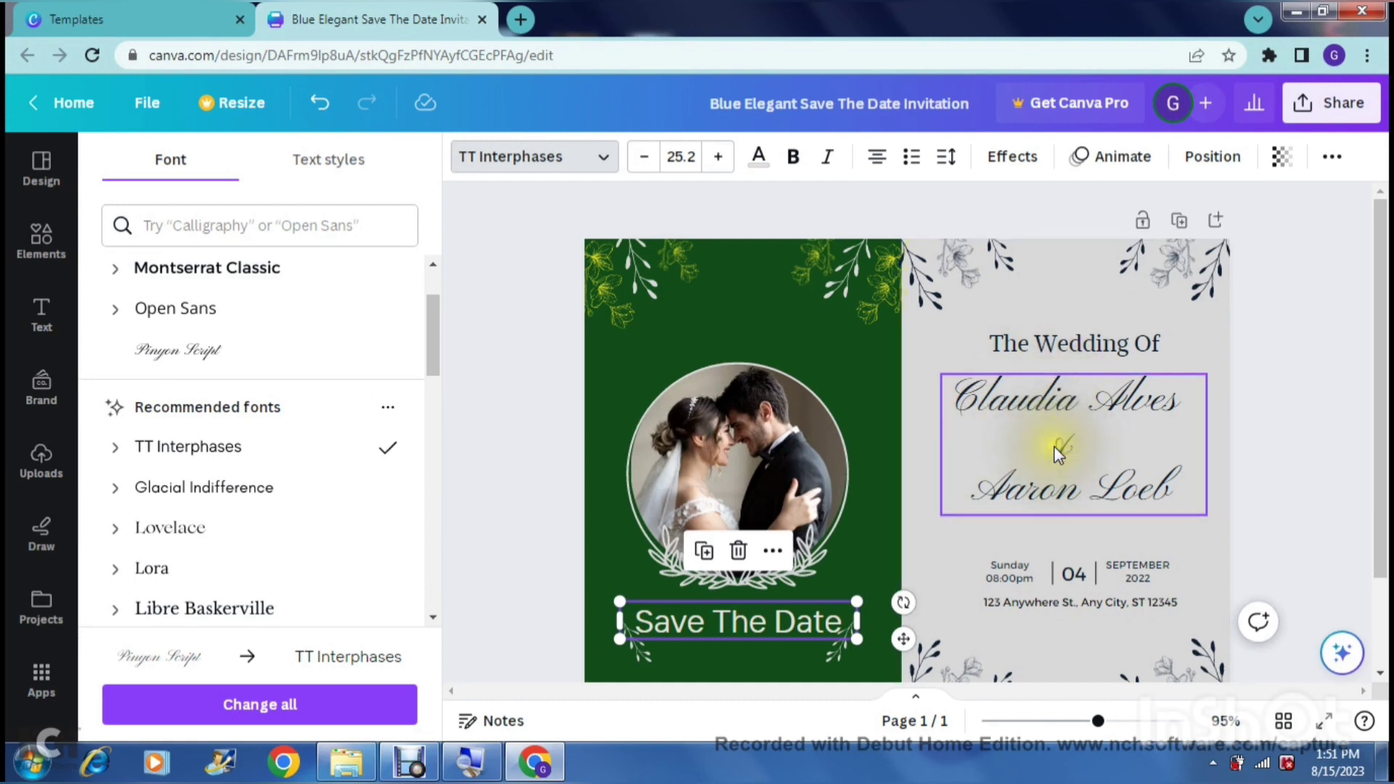
Replace the template names with the couple's first names, one per line around the ampersand
left_click(1052, 410)
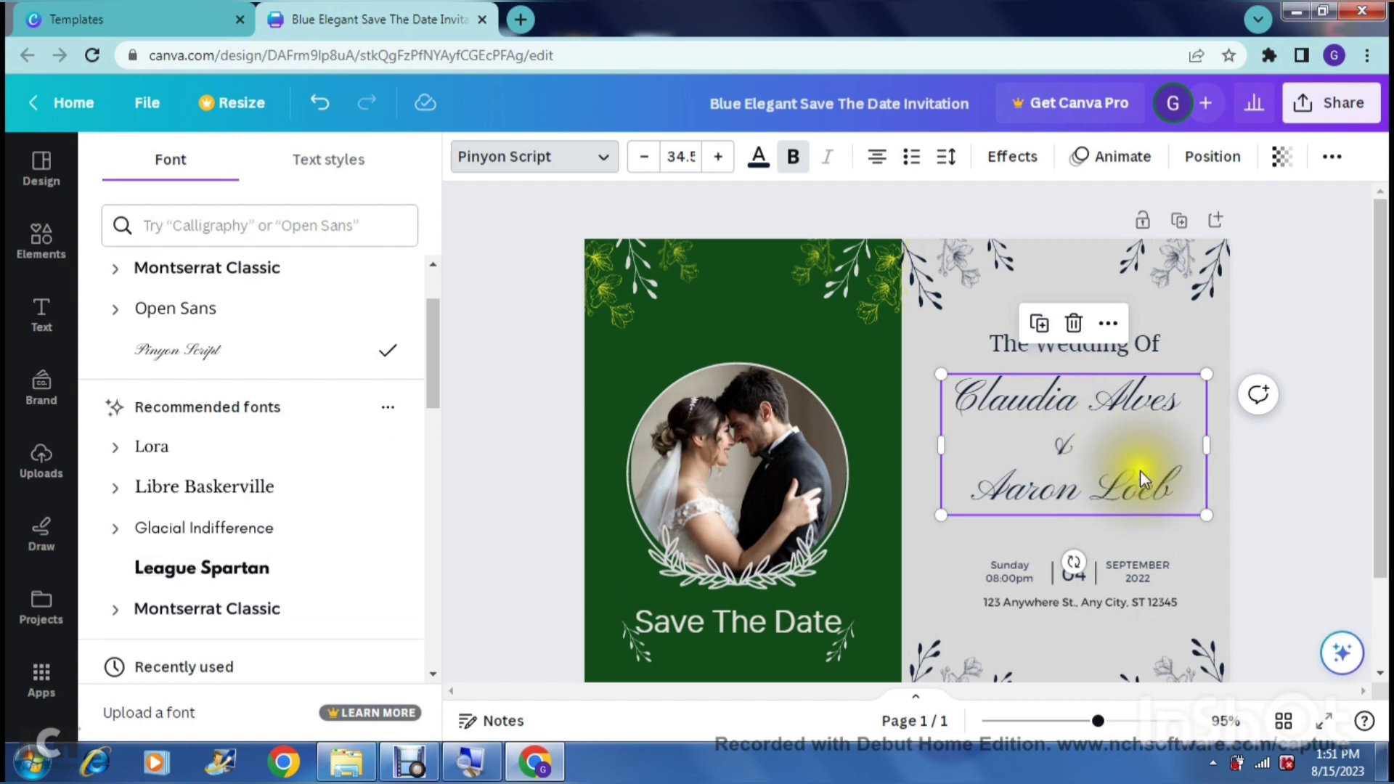
left_click(1062, 434)
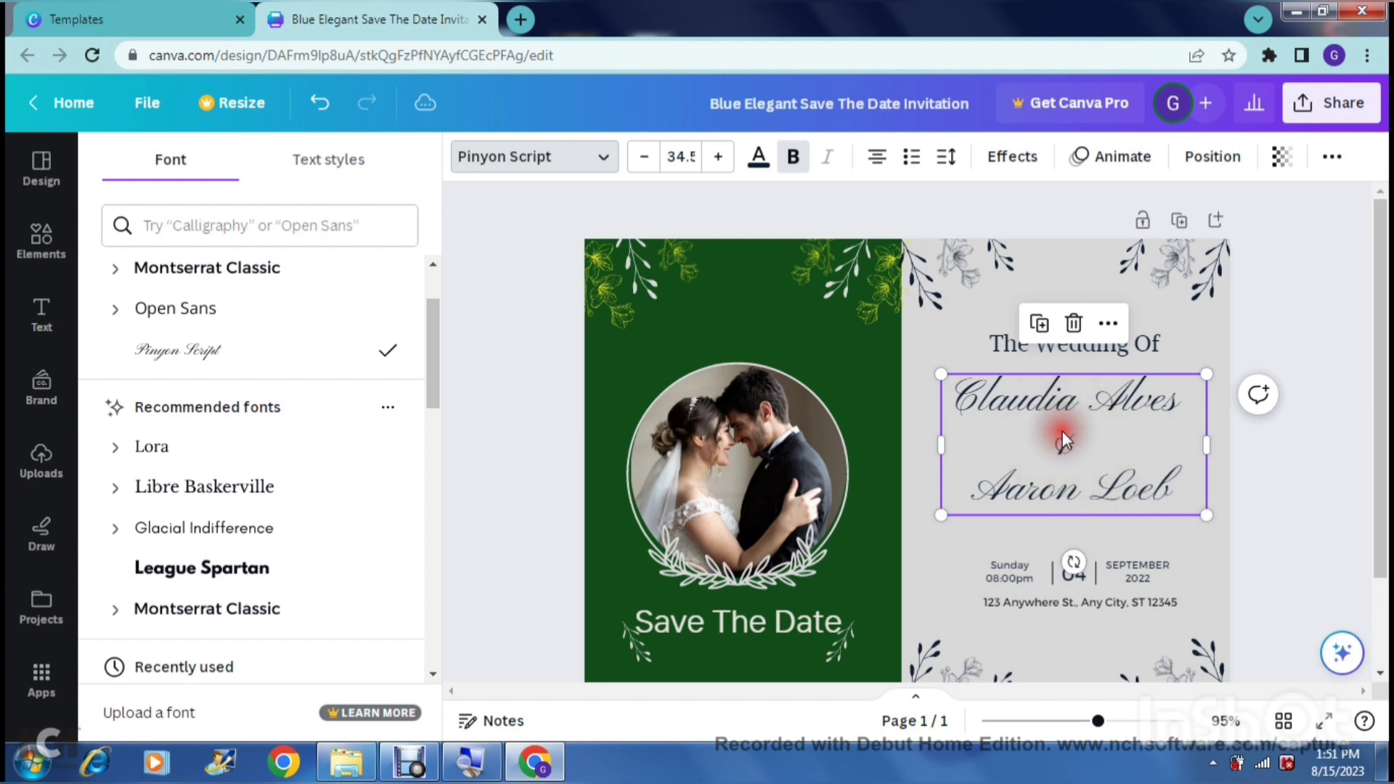
double_click(1062, 434)
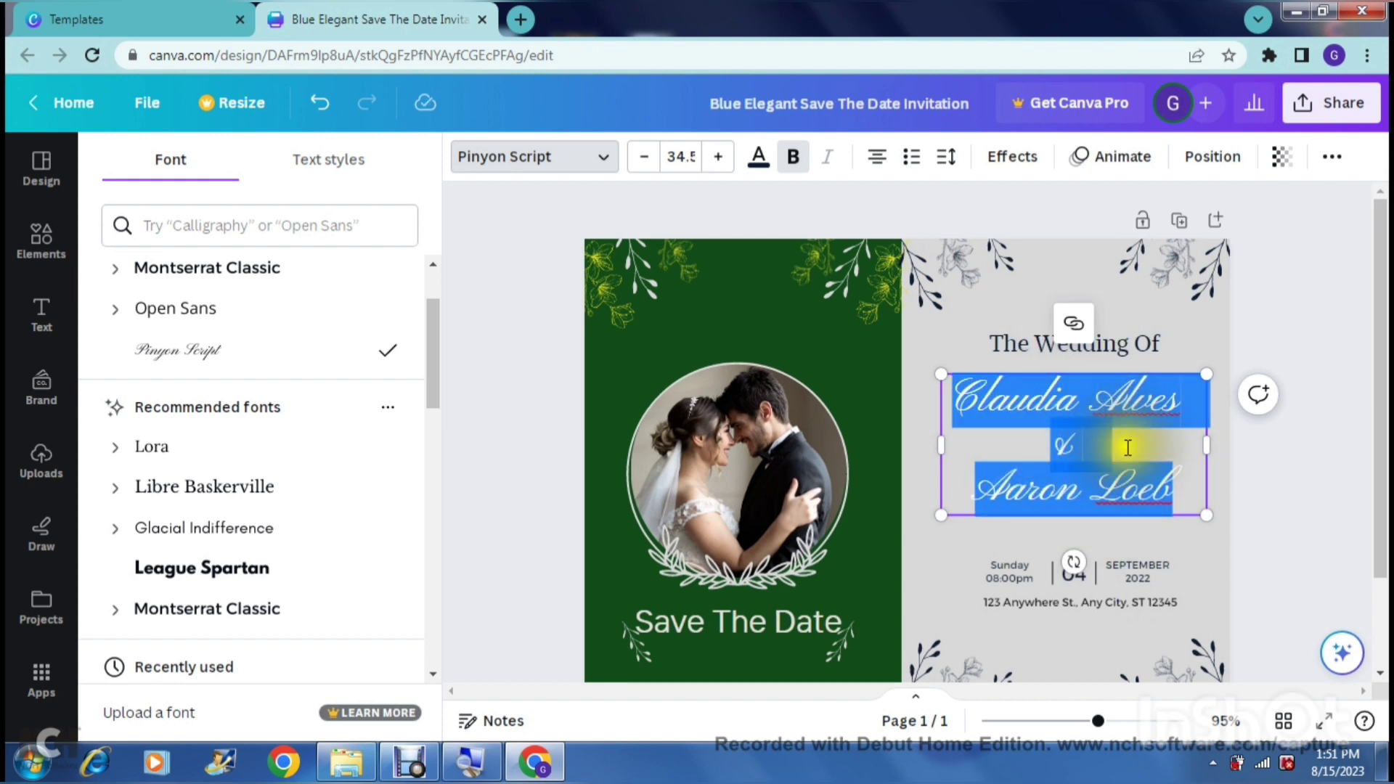
type("Lizz")
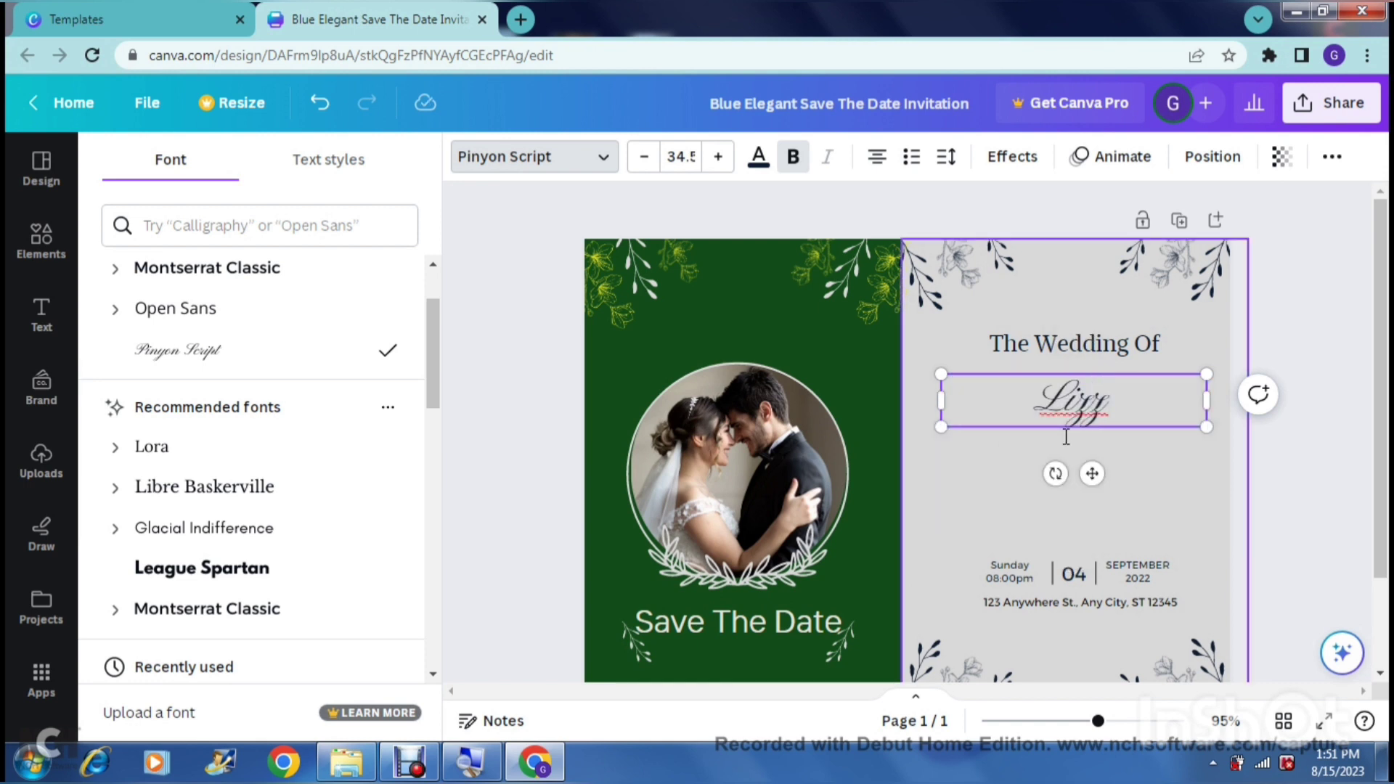
key("Return")
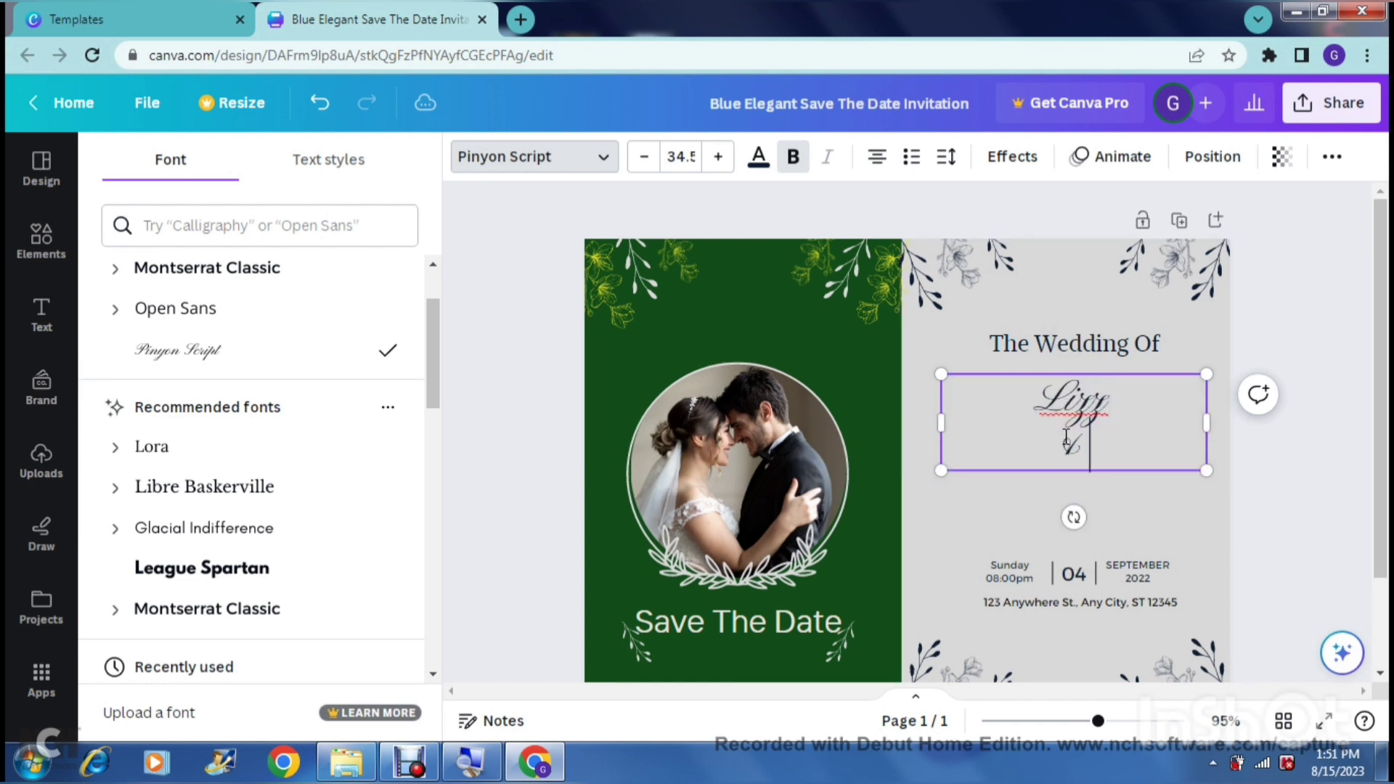
key("Return")
type("M")
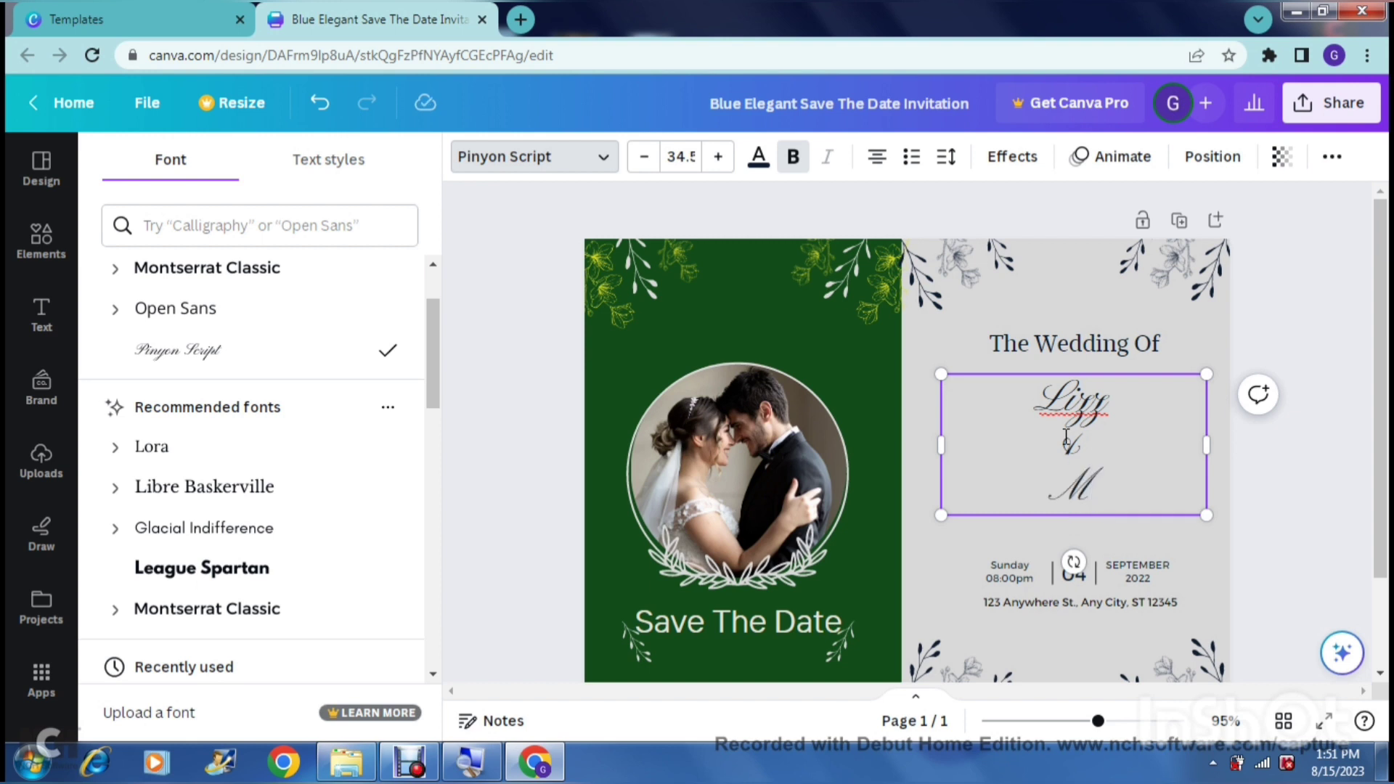
key("BackSpace")
type("John")
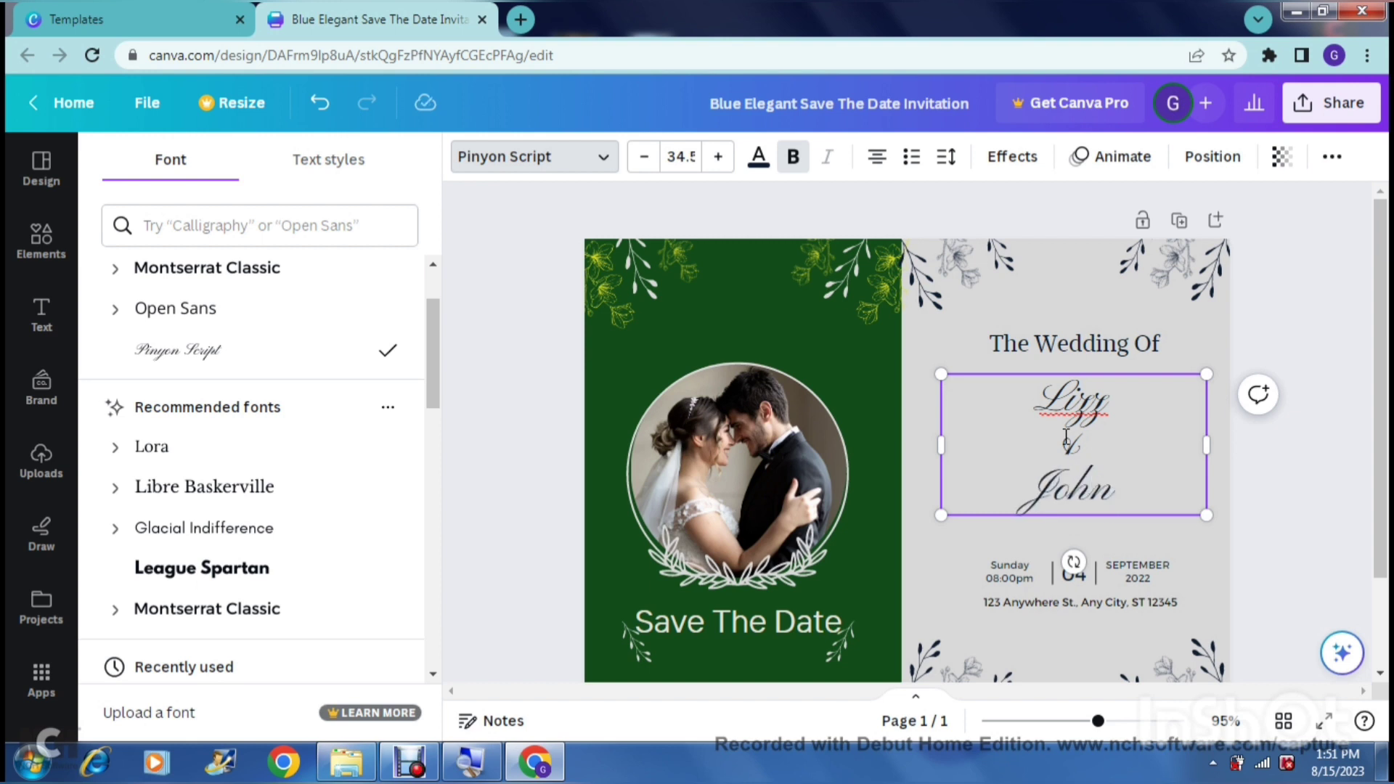
Change the heading 'The Wedding Of' to 'The Joining Of' and bring up the Uploads panel
left_click(1073, 343)
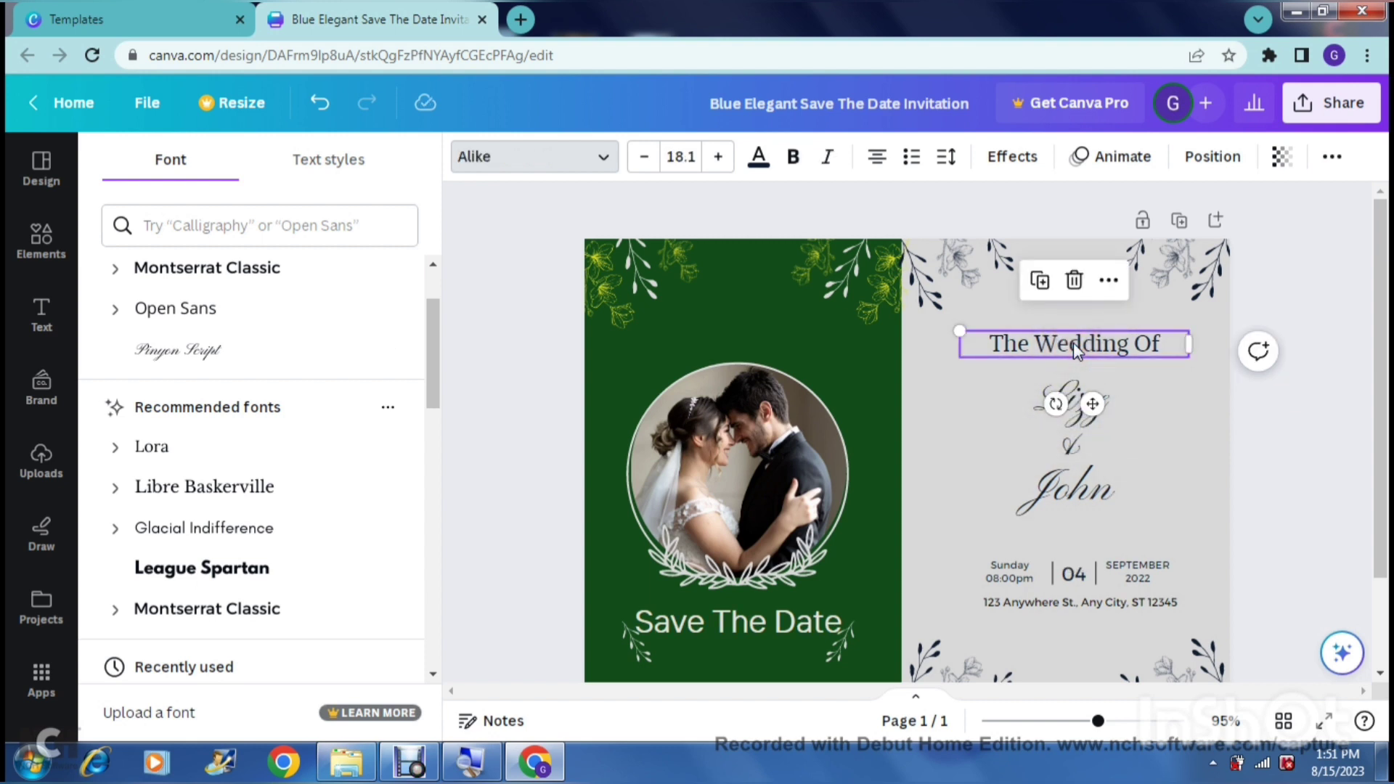
left_click(1074, 339)
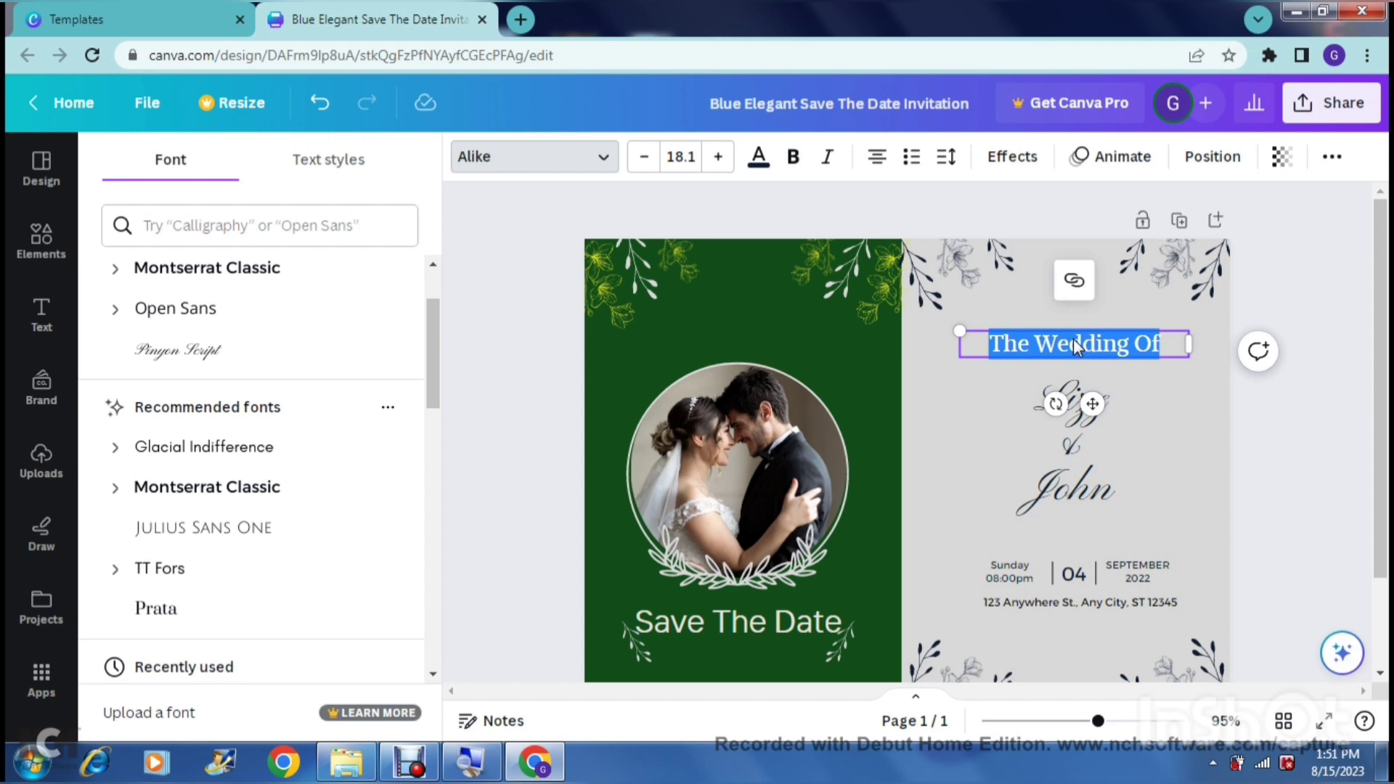
left_click(1133, 344)
key("BackSpace")
key("BackSpace")
key("BackSpace")
key("BackSpace")
key("BackSpace")
key("BackSpace")
key("BackSpace")
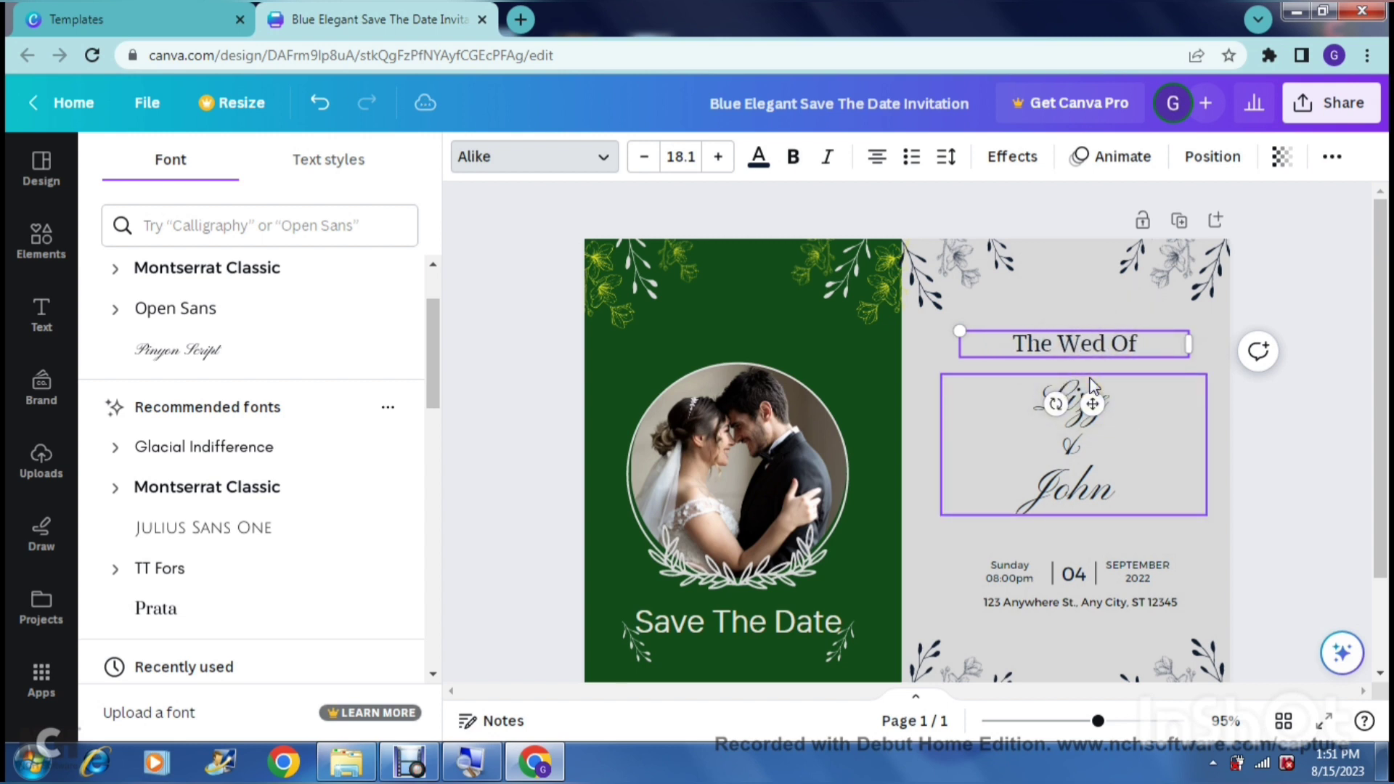
type("Joining")
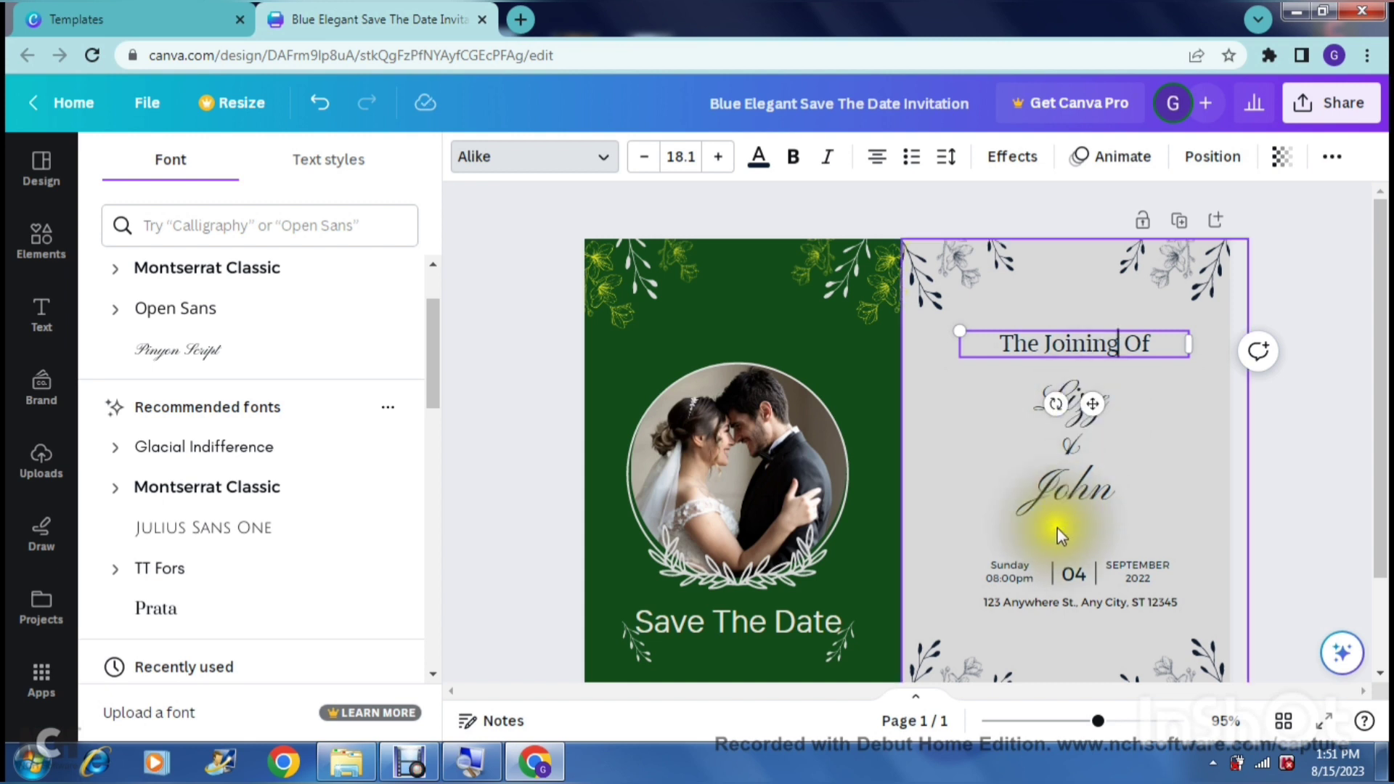
left_click(1030, 576)
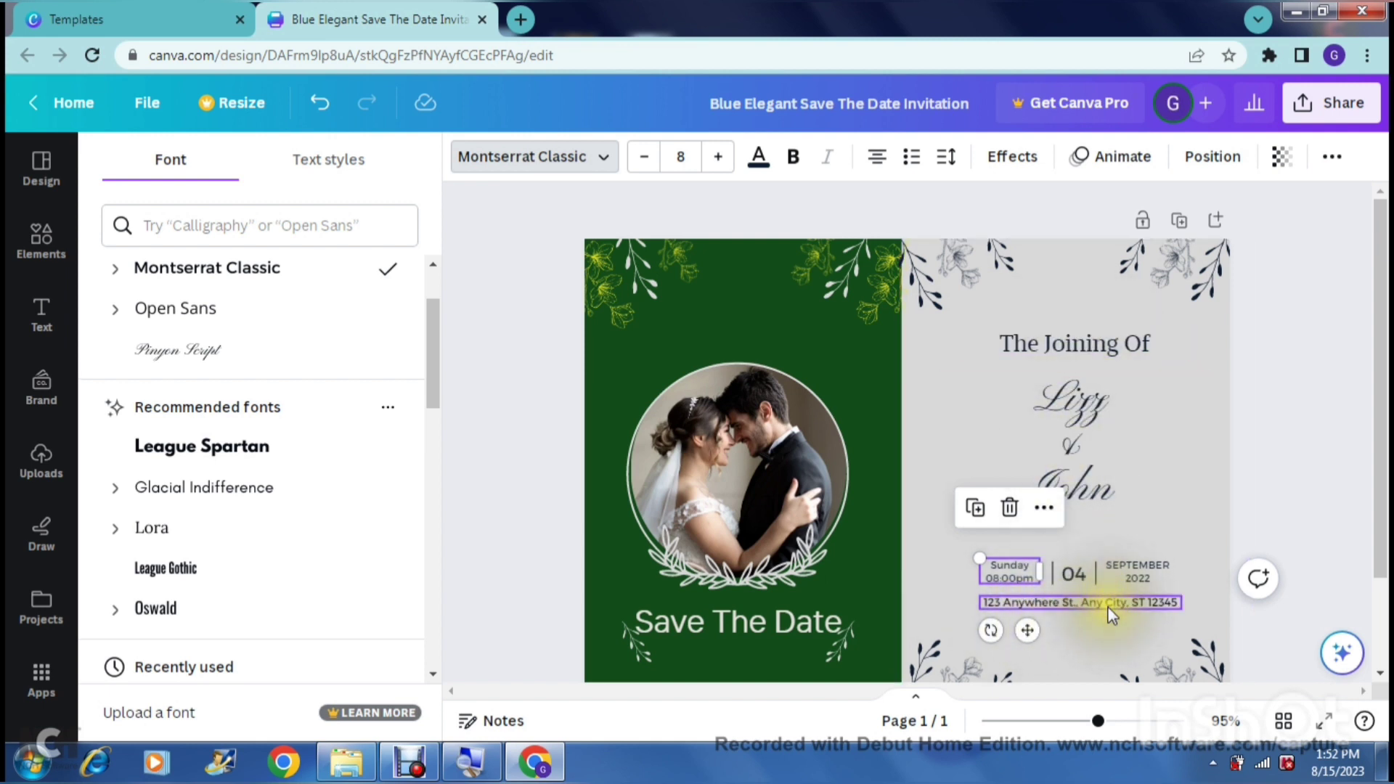
left_click(470, 484)
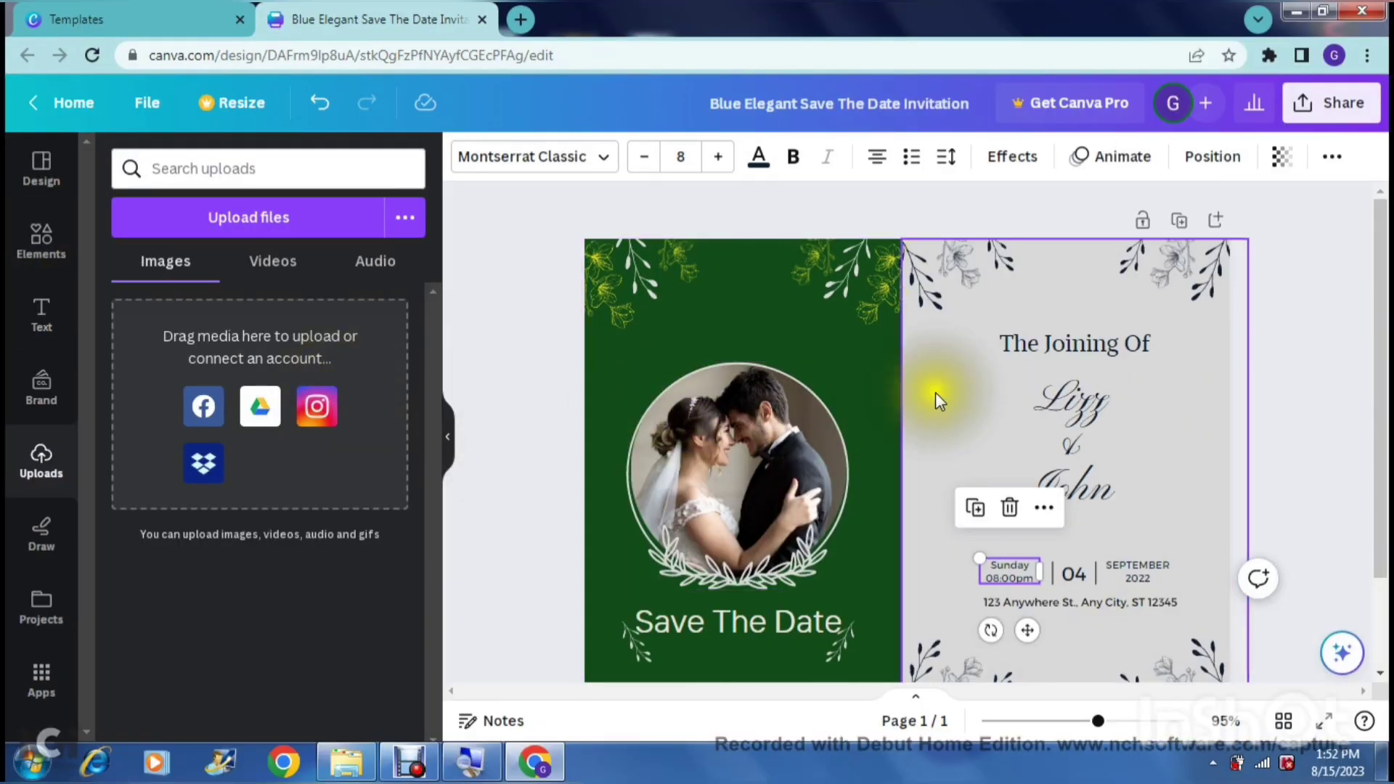
left_click(1056, 416)
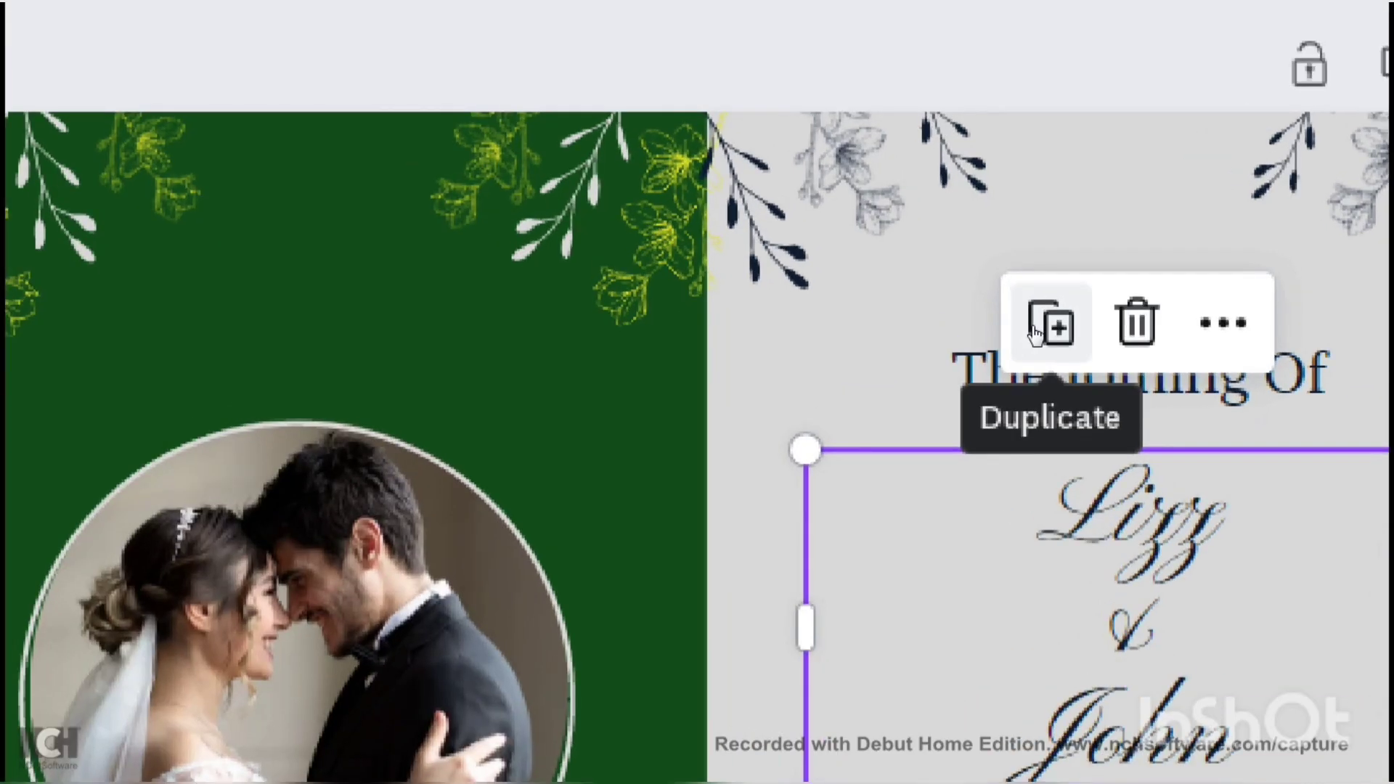
left_click(1036, 333)
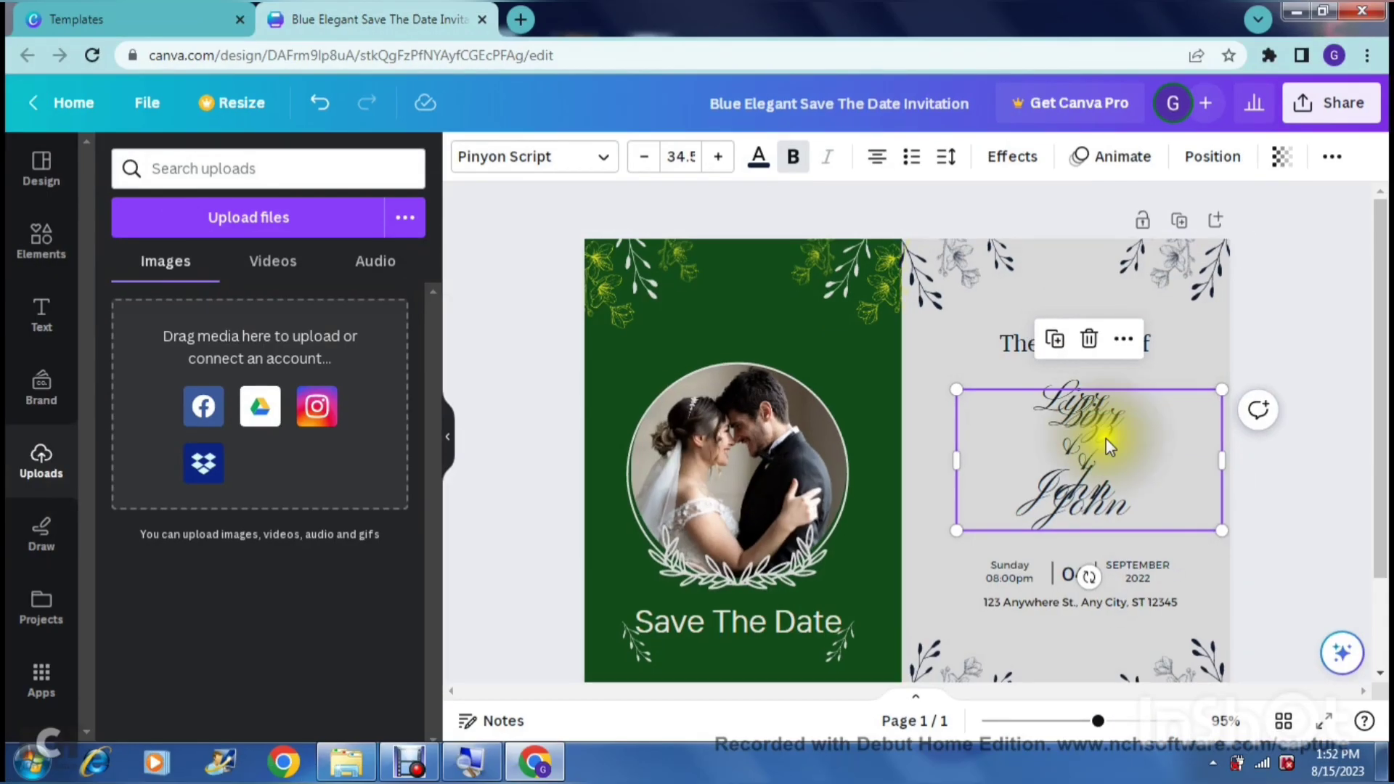
left_click_drag(1217, 614, 956, 687)
left_click_drag(1002, 469, 957, 449)
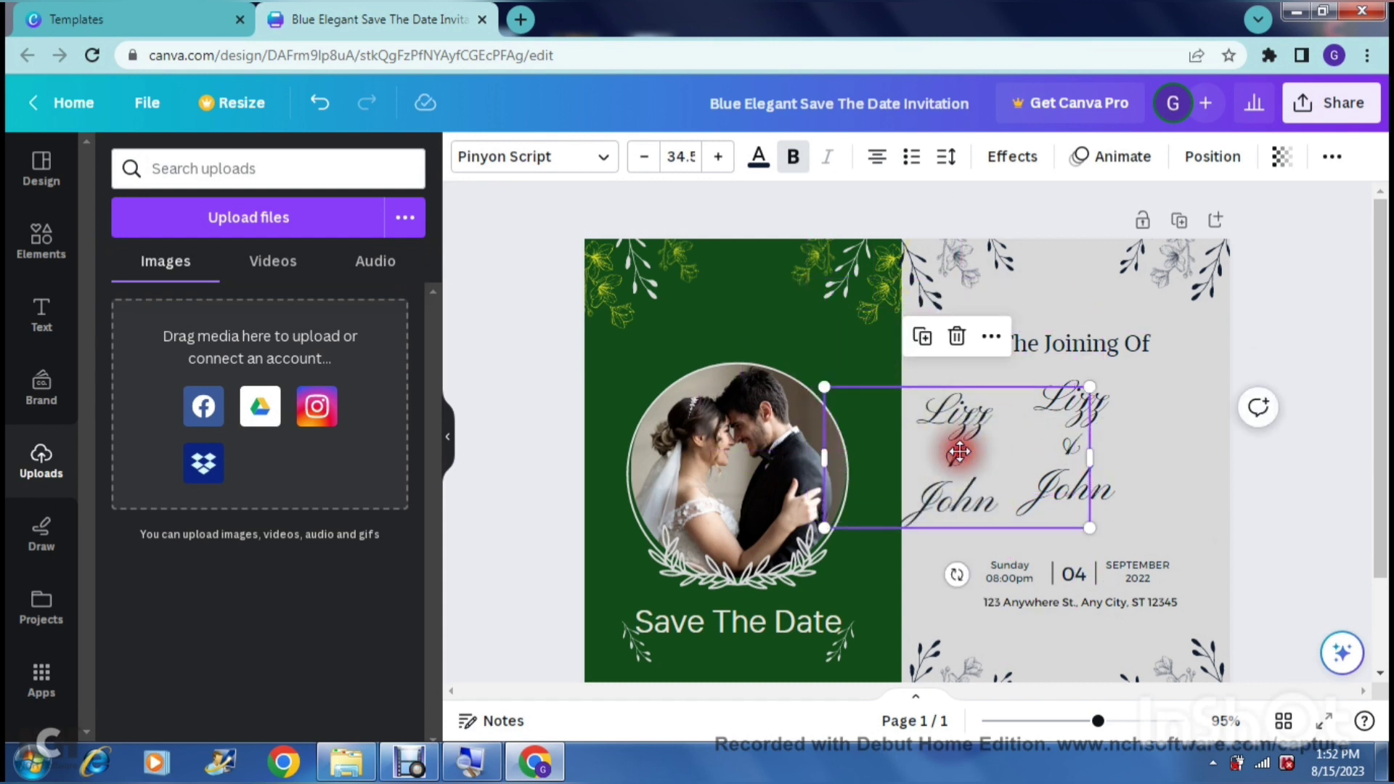
double_click(959, 452)
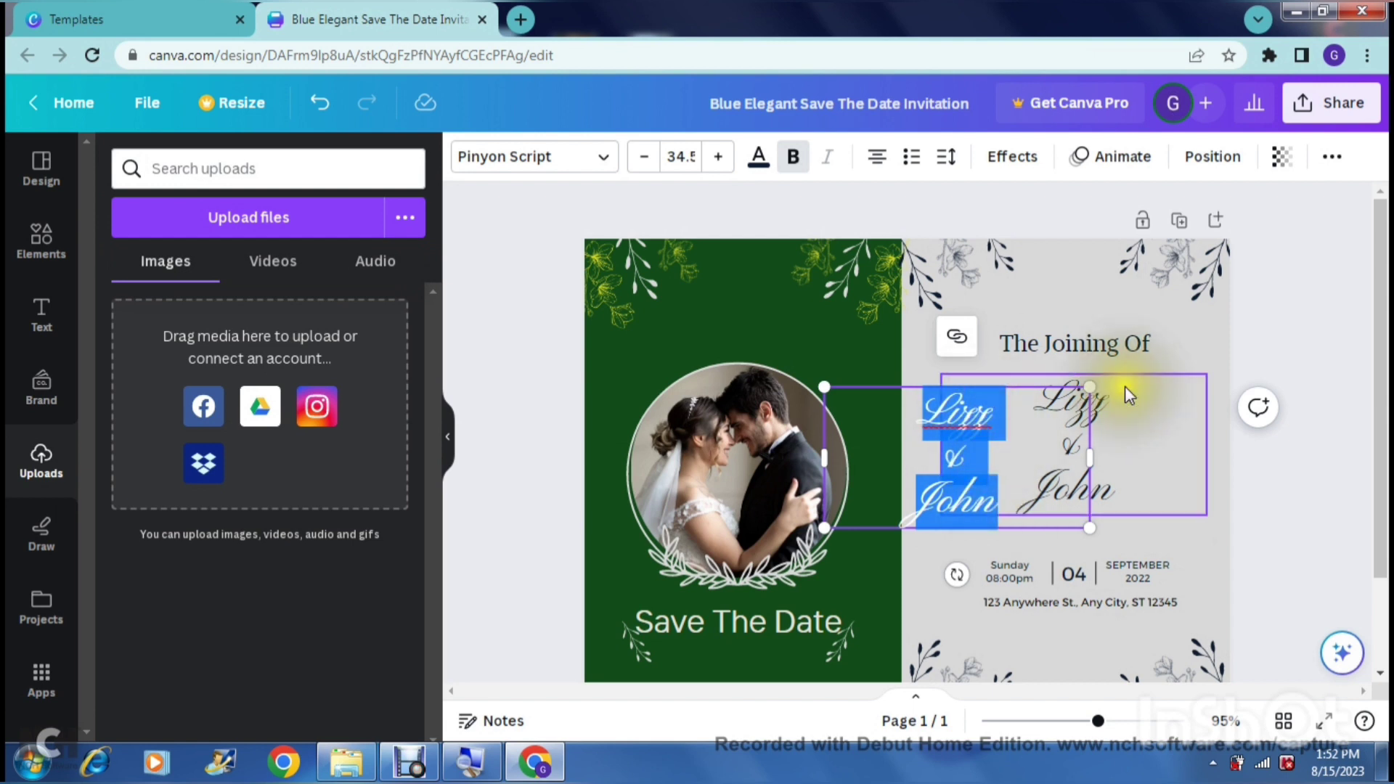
left_click(1279, 313)
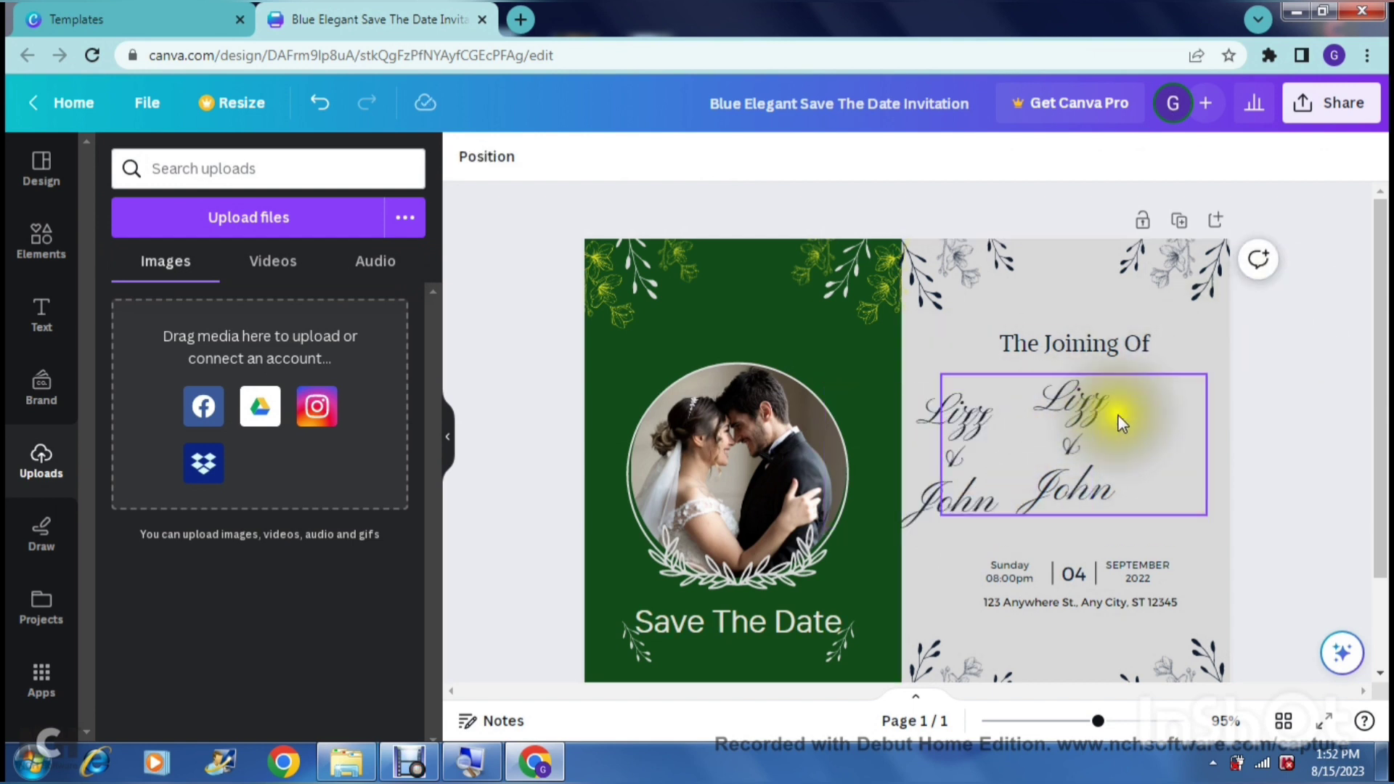
left_click(987, 426)
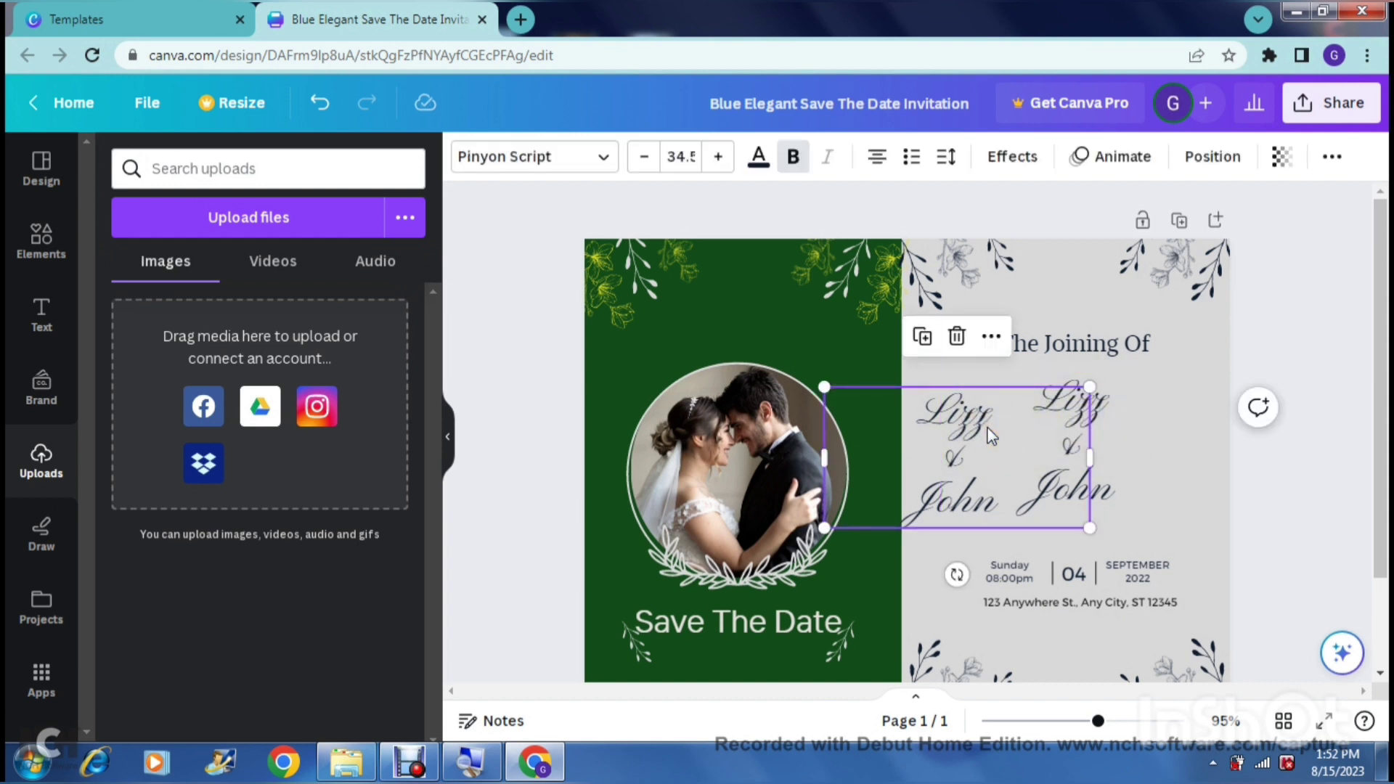
key("Delete")
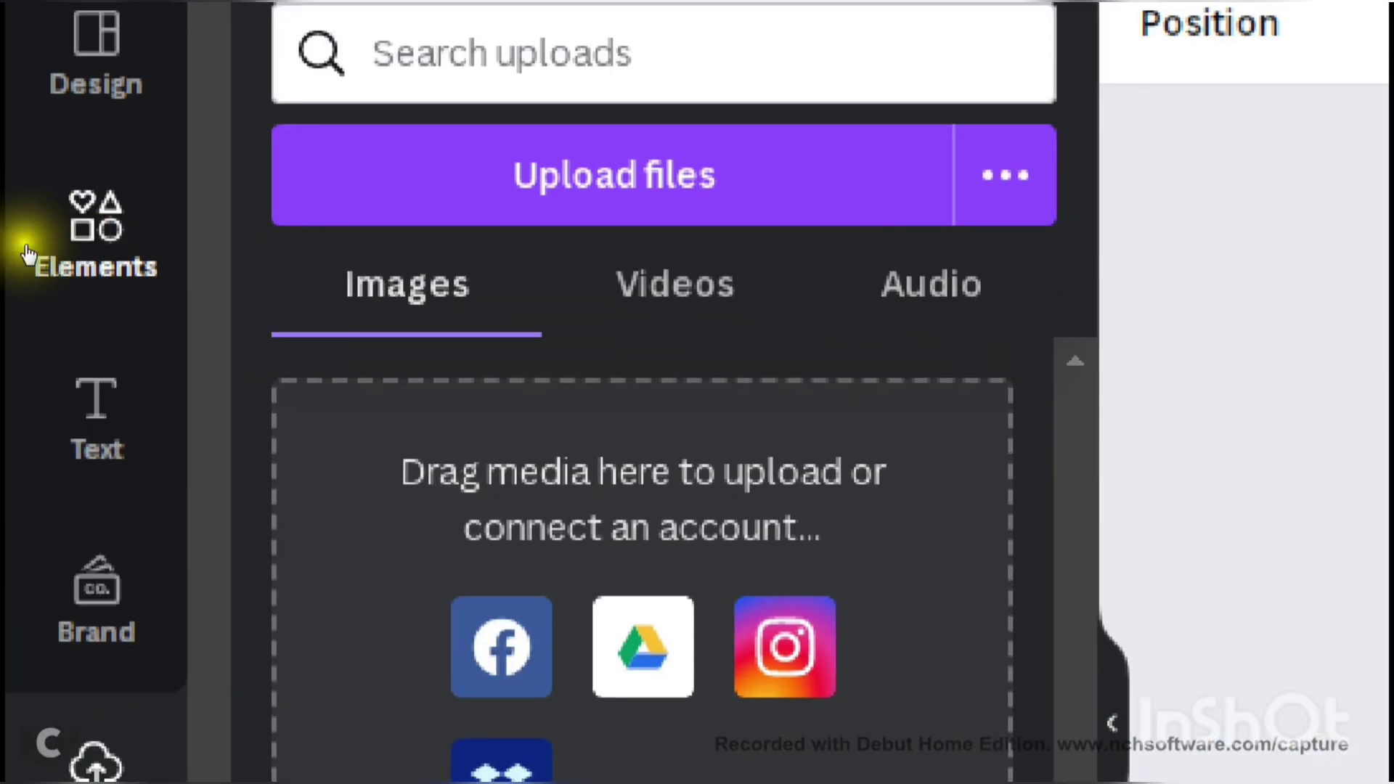
Scroll the Elements library down to its Frames section and select the couple photo
left_click(29, 250)
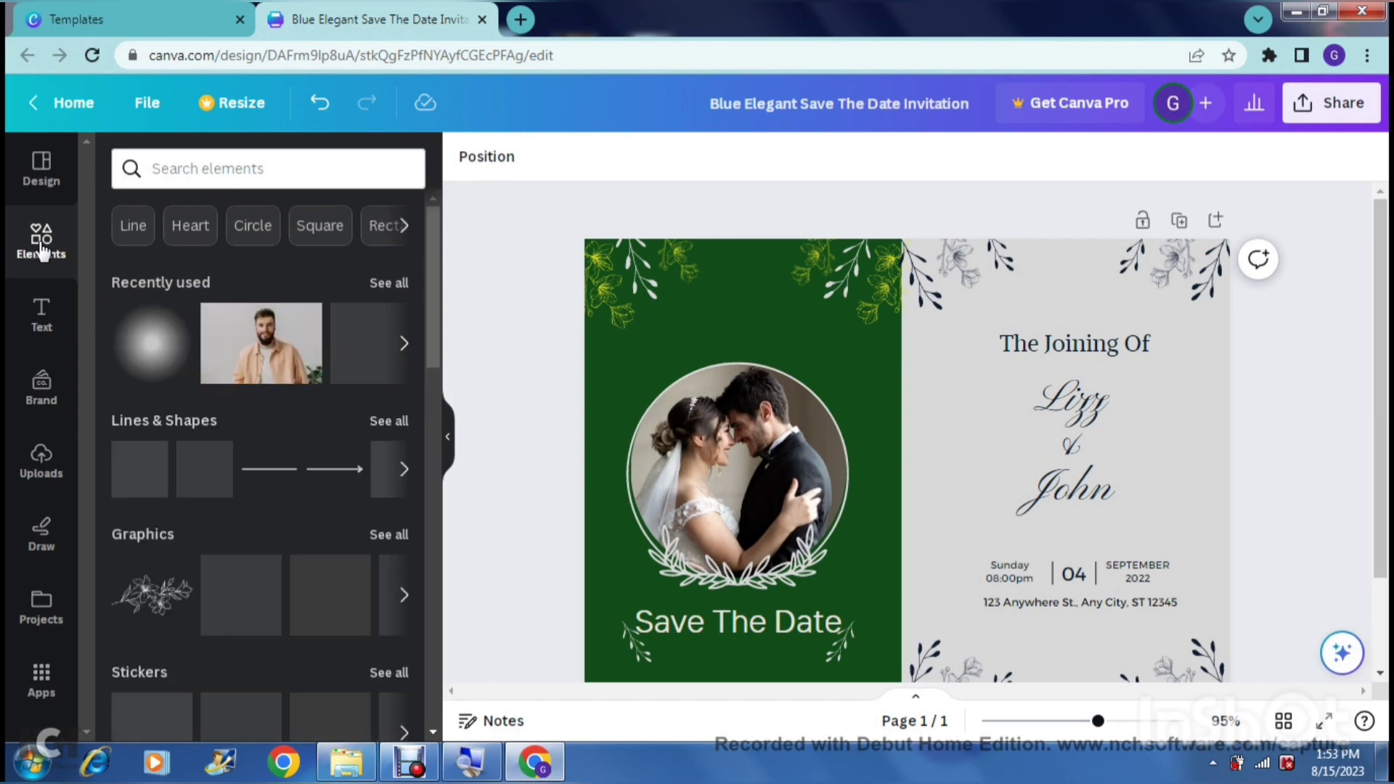
left_click(433, 234)
left_click_drag(433, 234, 435, 260)
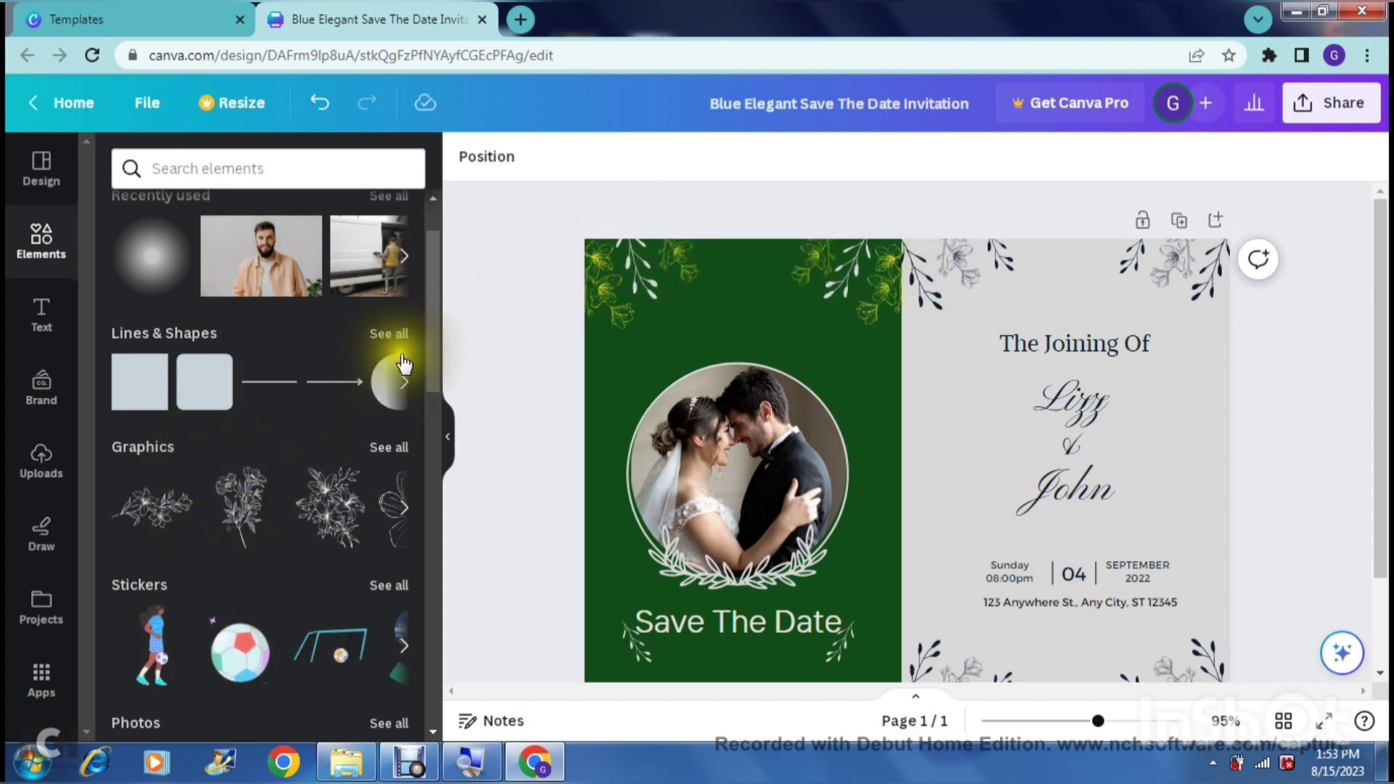
left_click(432, 348)
left_click_drag(433, 347, 426, 607)
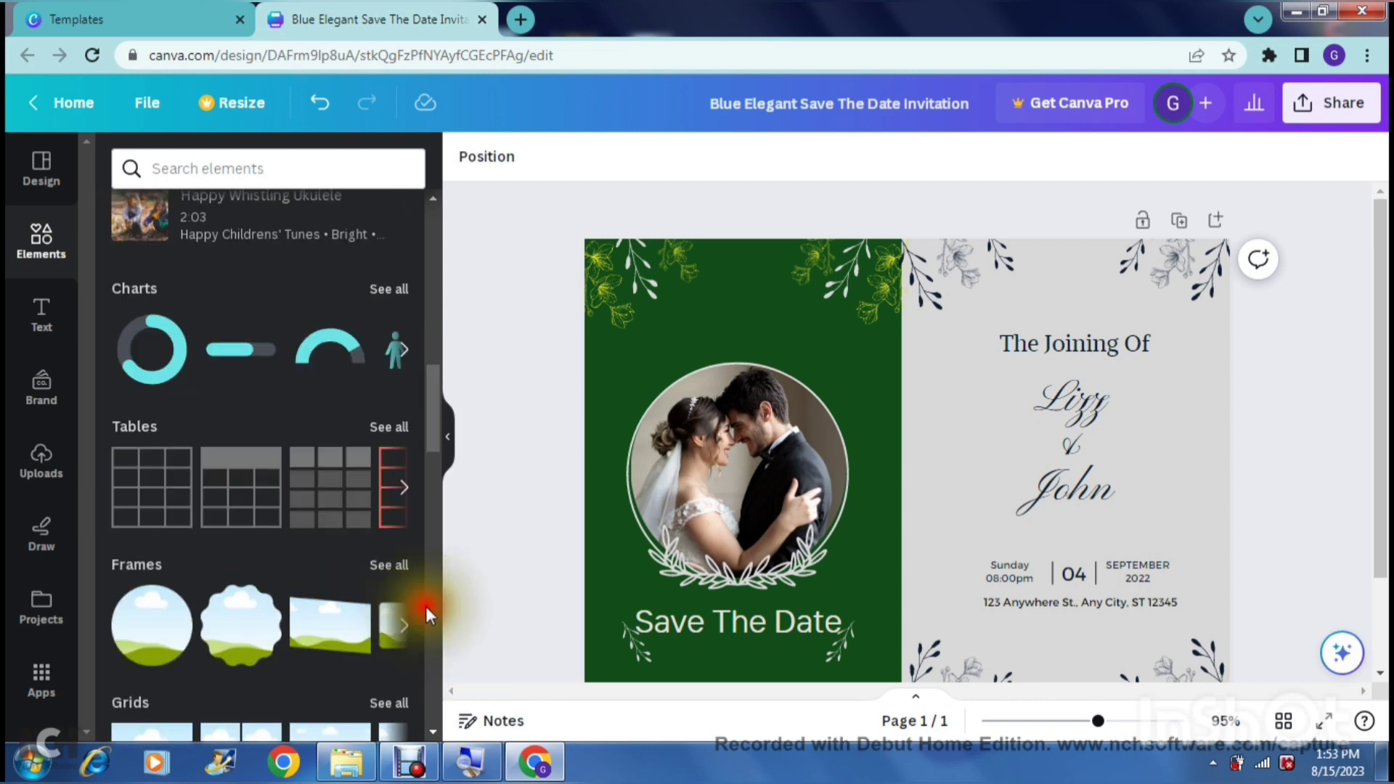
left_click(725, 417)
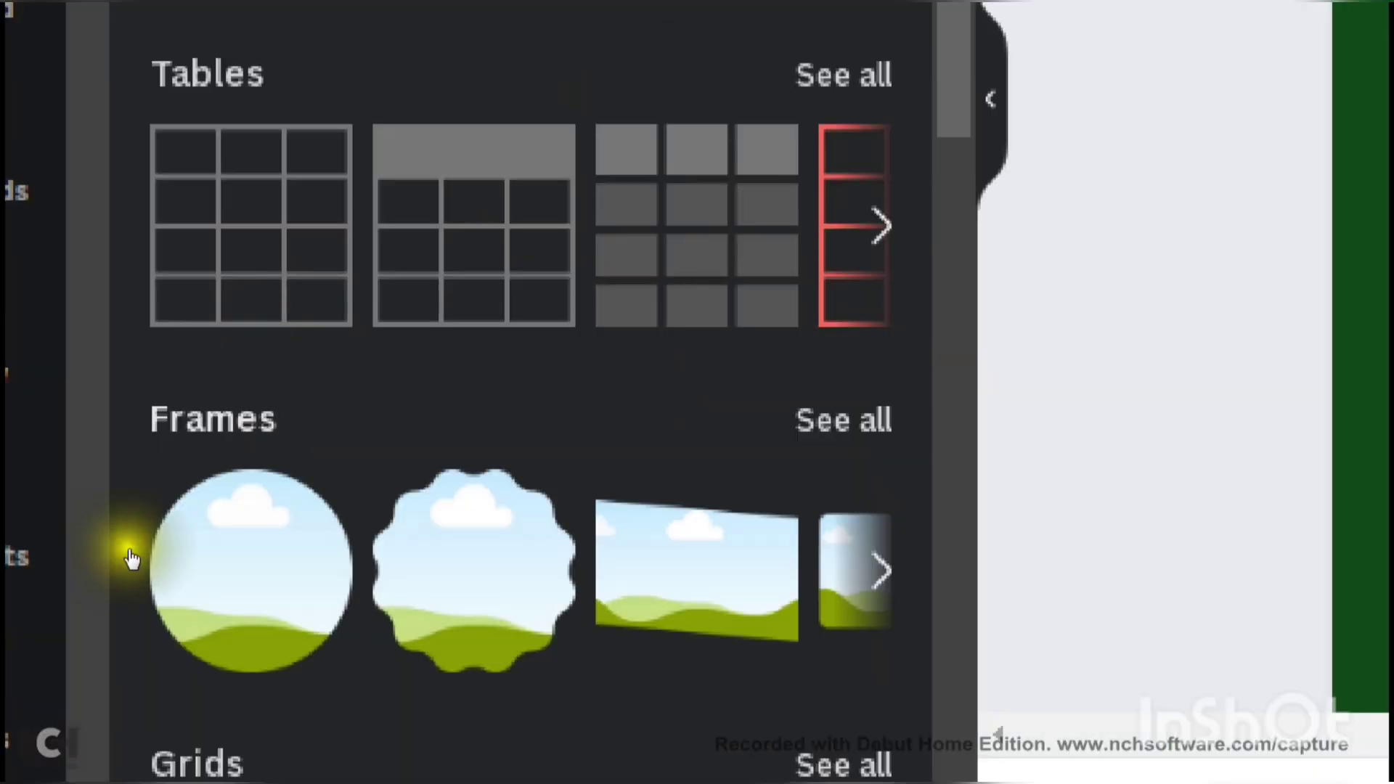
Browse the full Frames collection, then bring up the Share menu with its download options
left_click(398, 569)
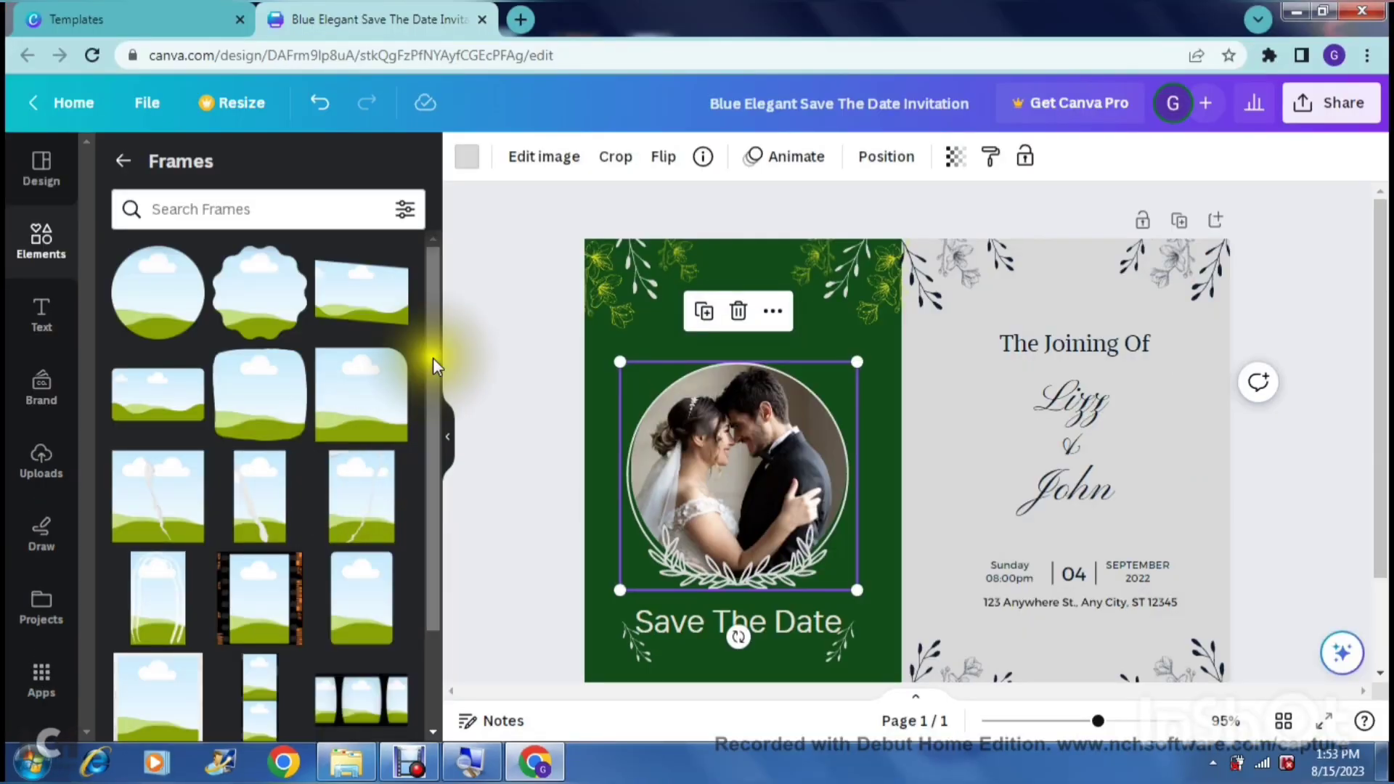
left_click_drag(433, 356, 436, 398)
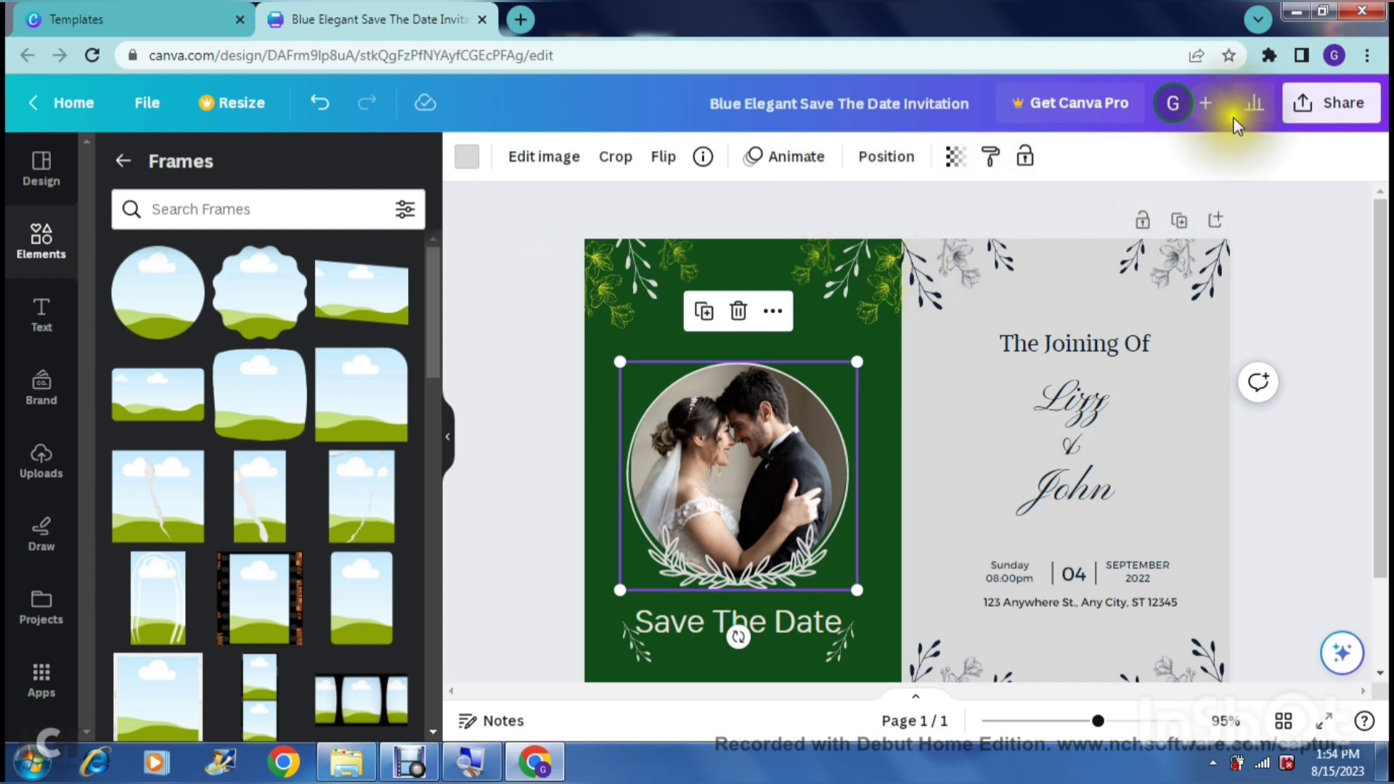
left_click(1318, 105)
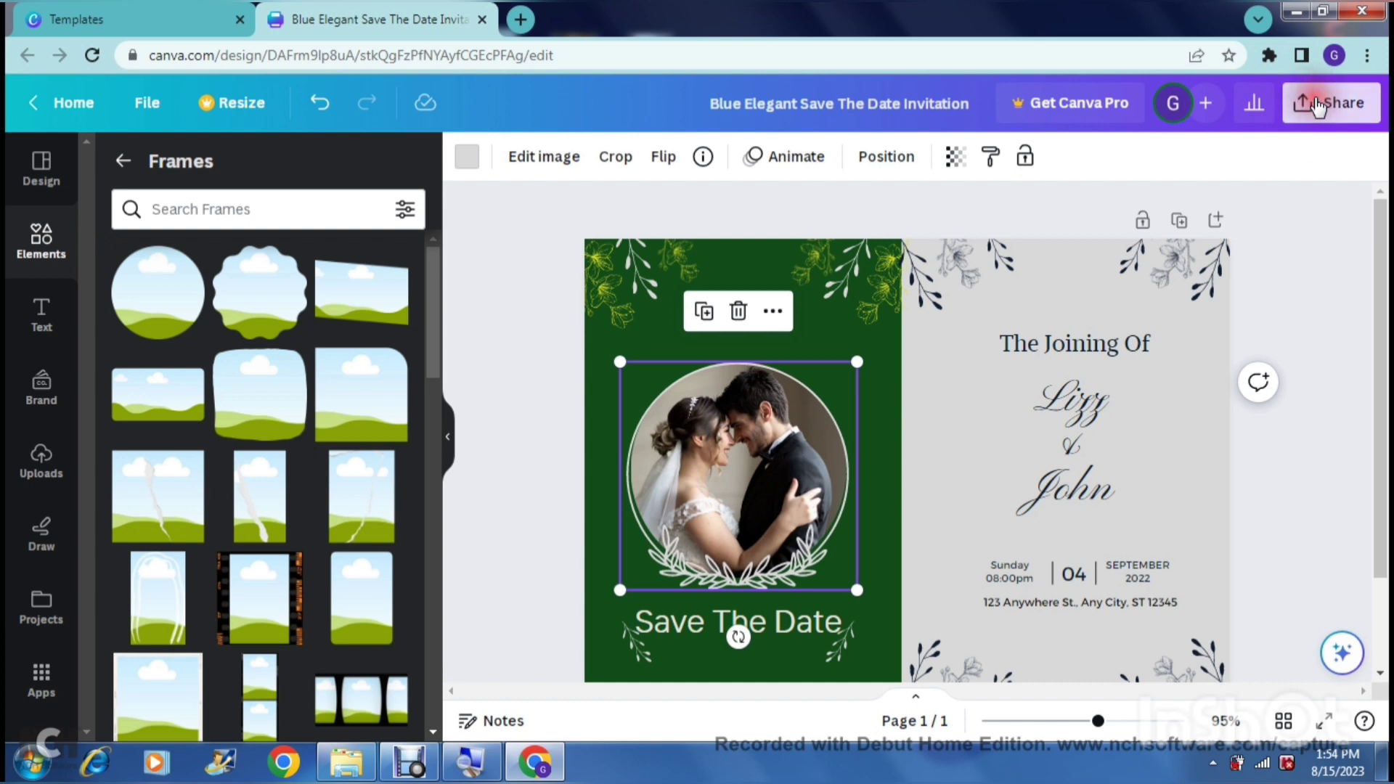